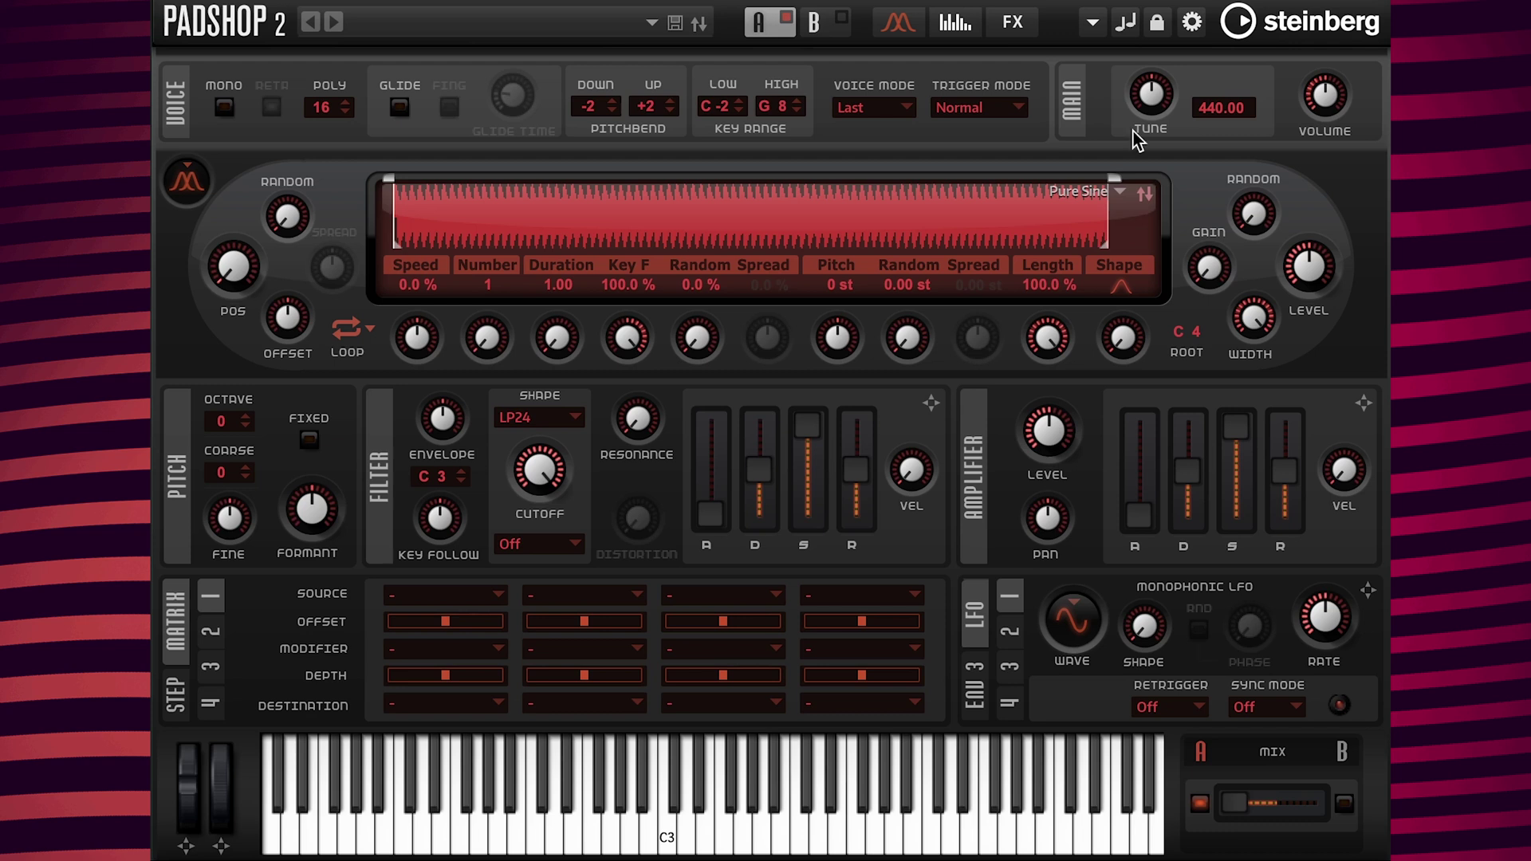
Load the Alchemist Monks High sample from Bewitcher > 07 Voices into the grain oscillator
{"action": "left_click", "coordinate": [1120, 194]}
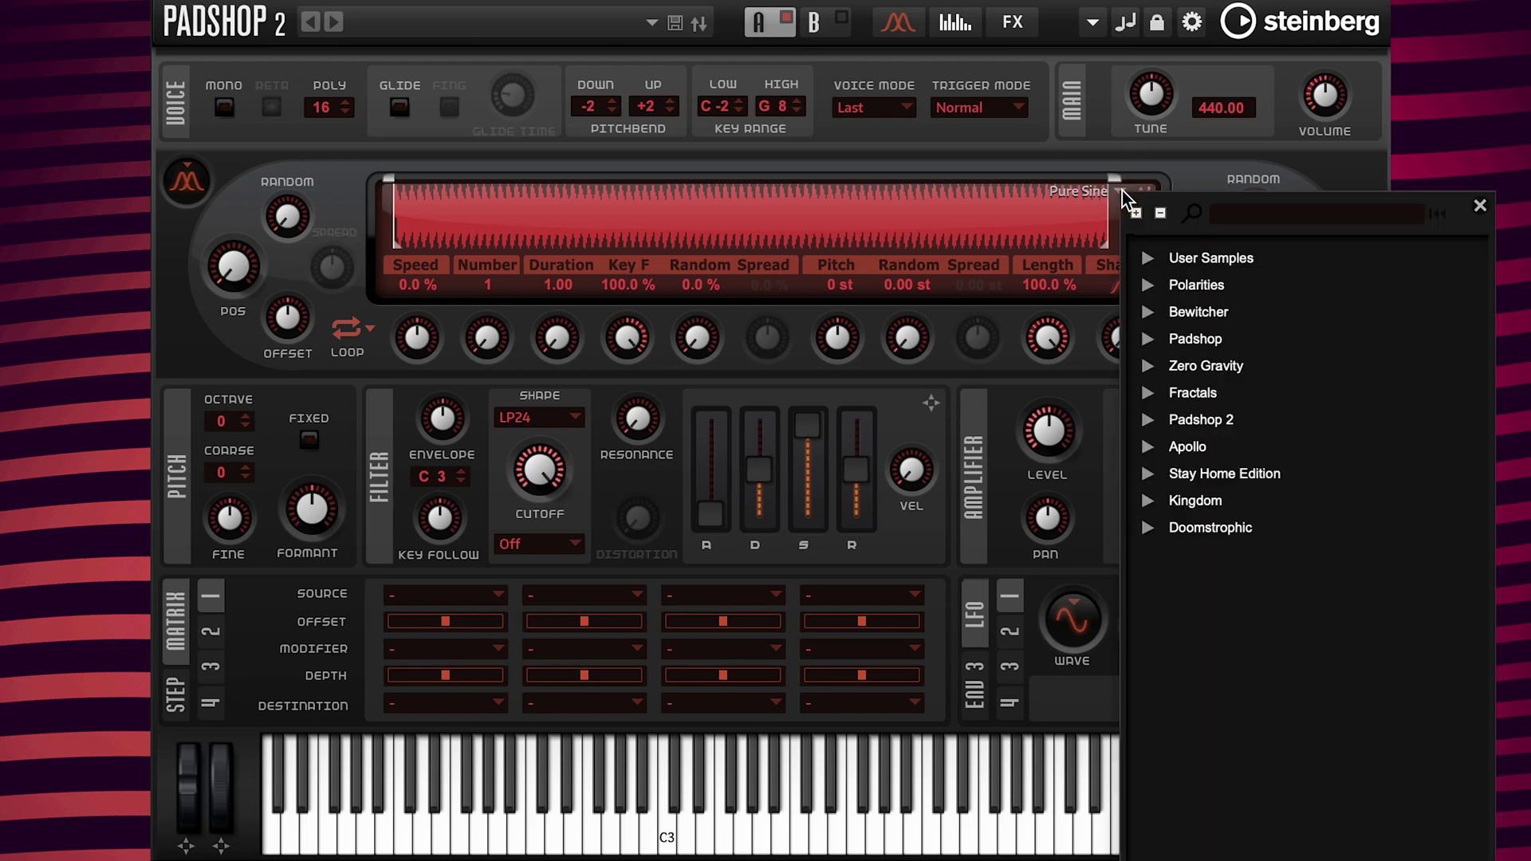
{"action": "left_click", "coordinate": [1146, 313]}
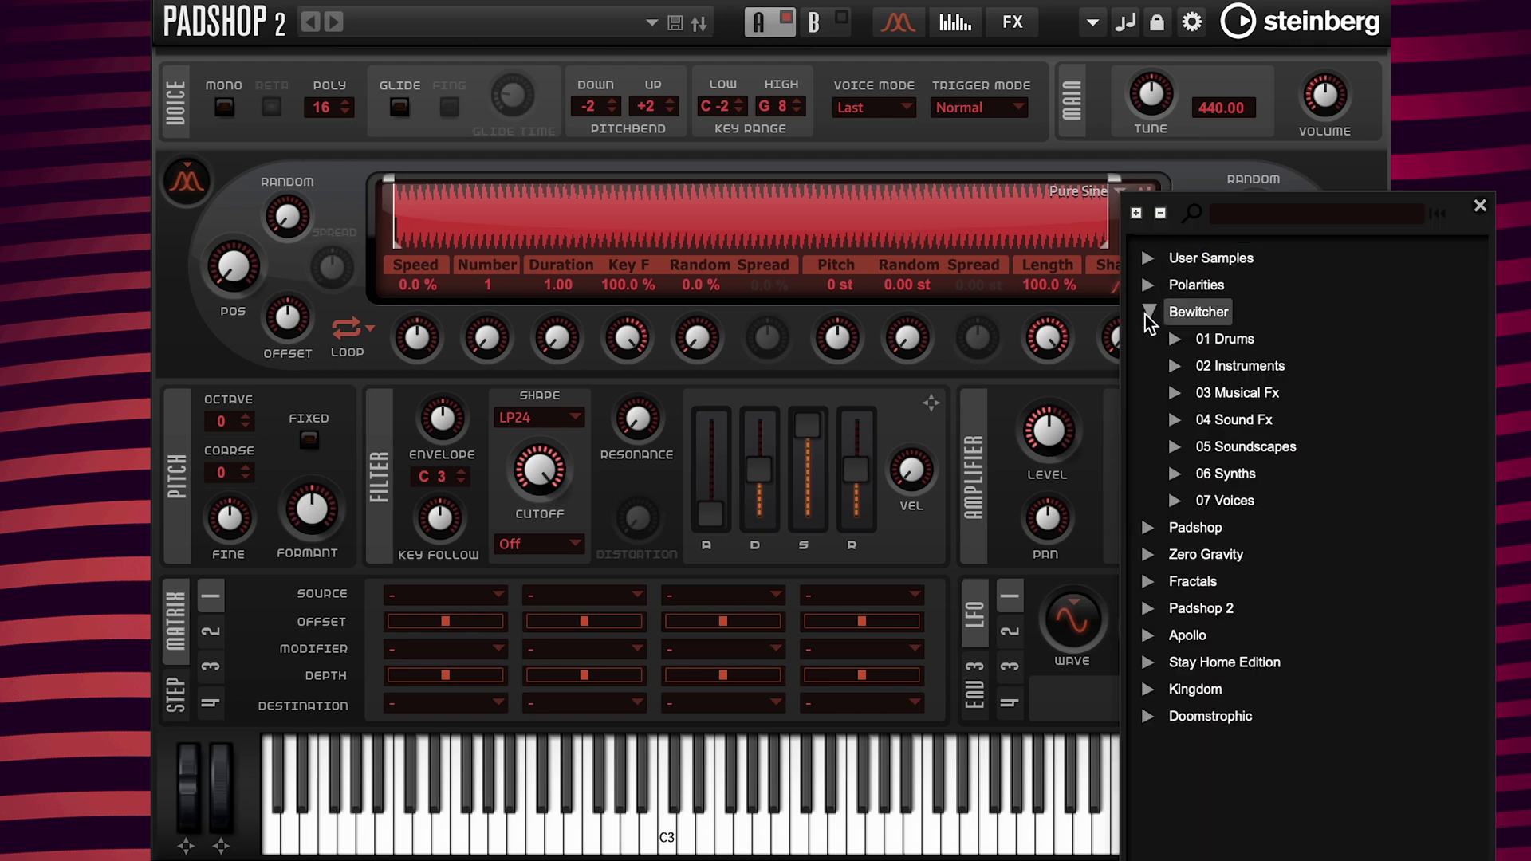
{"action": "left_click", "coordinate": [1172, 501]}
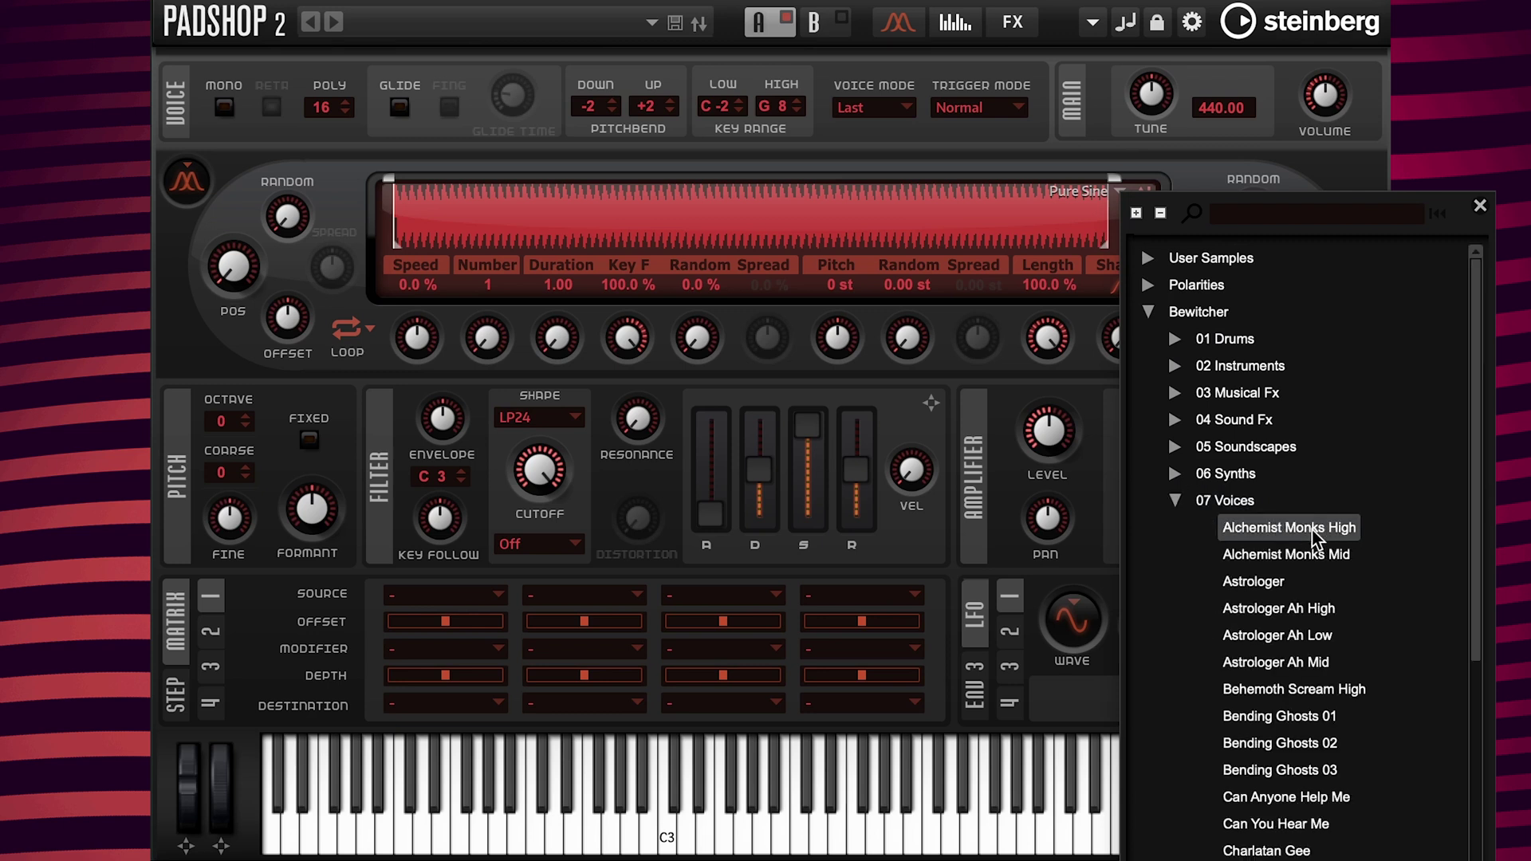
{"action": "double_click", "coordinate": [1320, 531]}
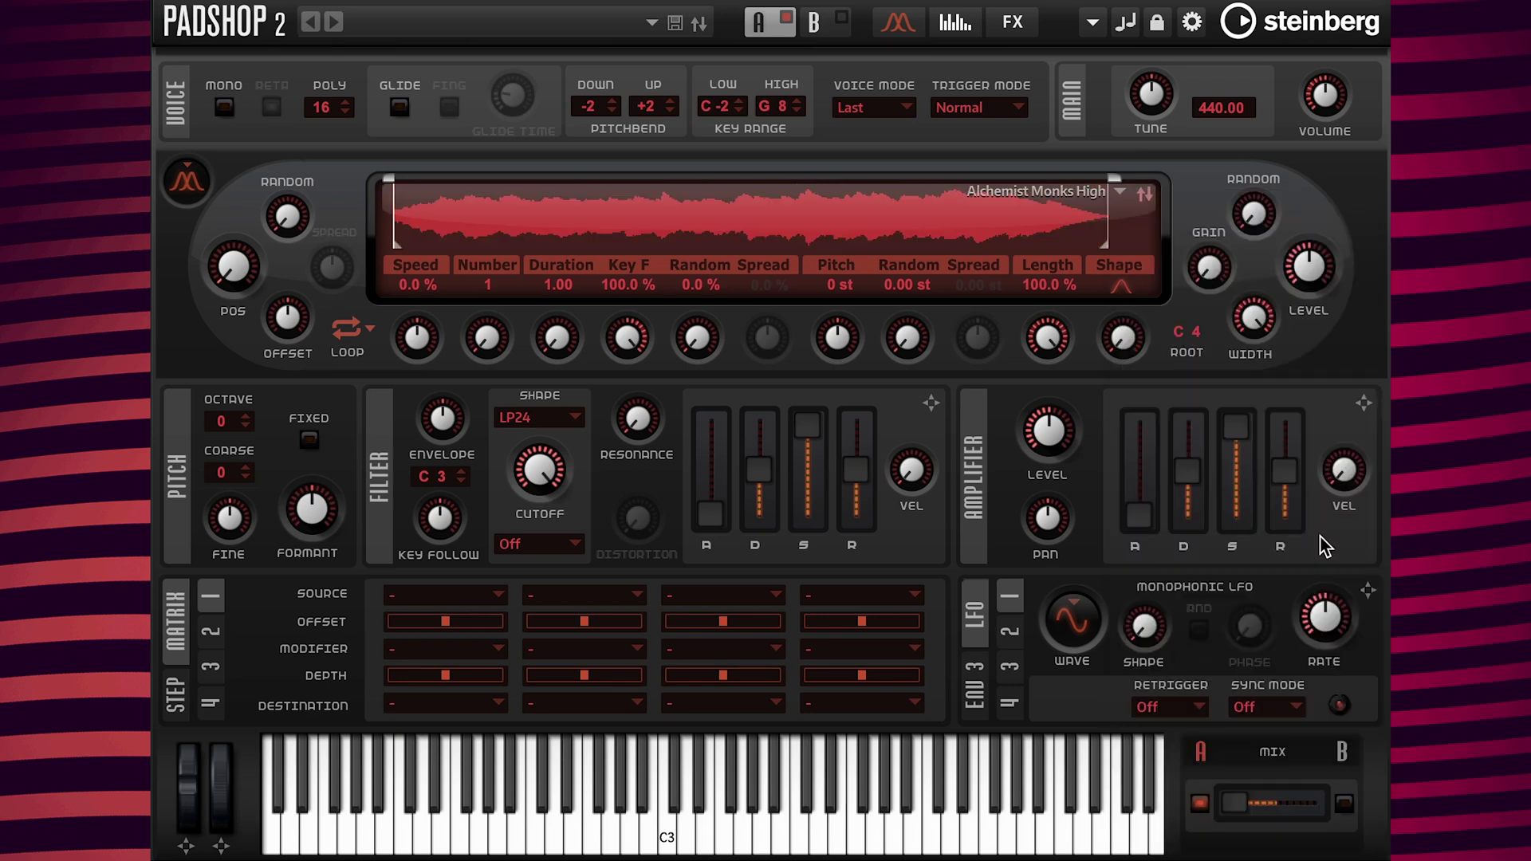
Set the grain position to 50% and the grain duration to 200
{"action": "left_click", "coordinate": [227, 313]}
{"action": "type", "text": "50"}
{"action": "key", "text": "Return"}
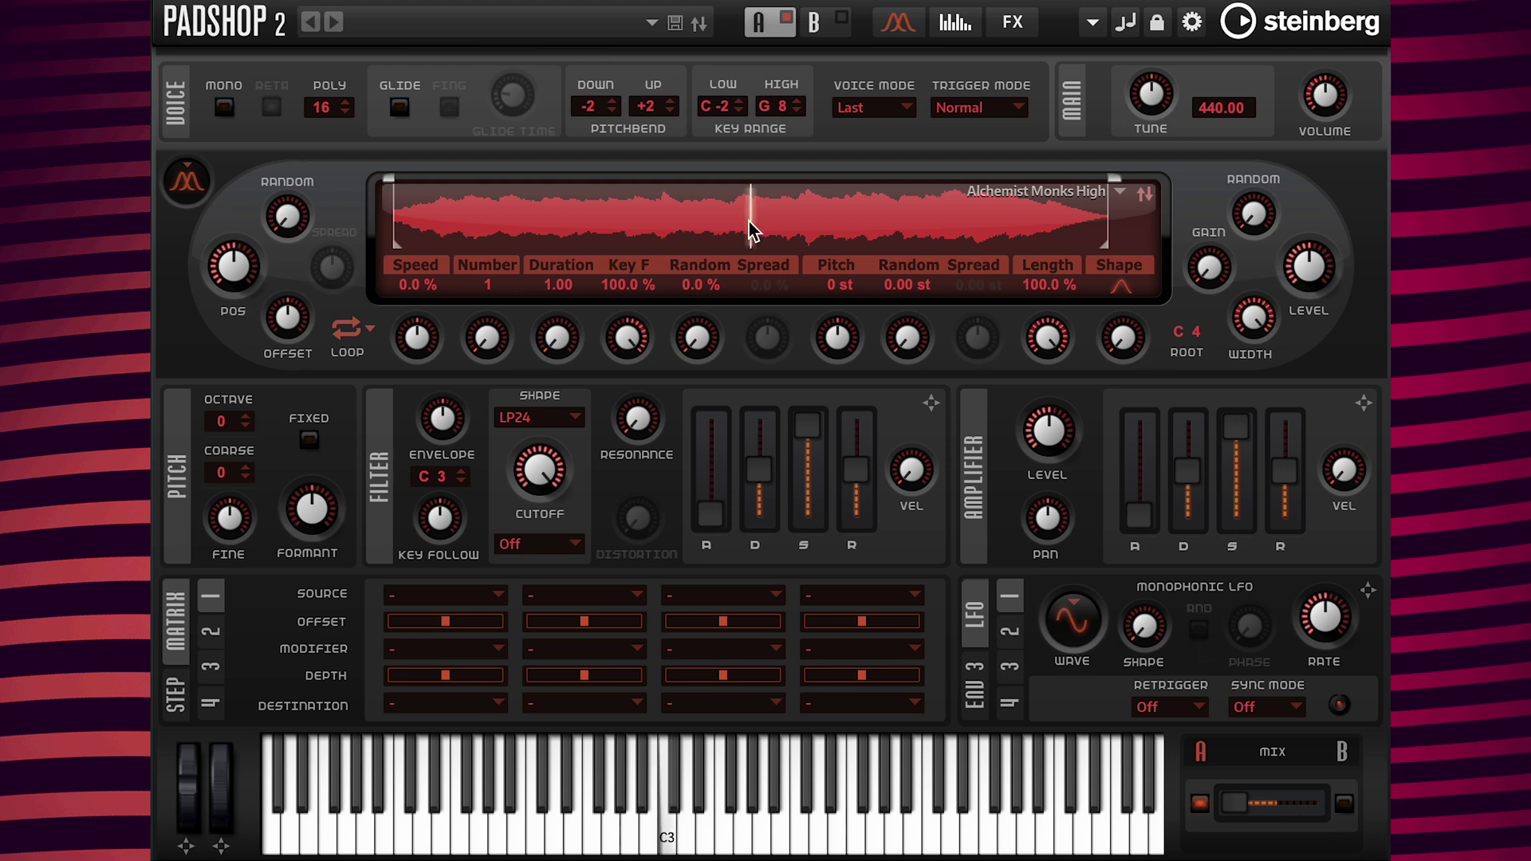
{"action": "double_click", "coordinate": [558, 287]}
{"action": "type", "text": "200"}
{"action": "key", "text": "Return"}
Set the grain number to 3 and the position randomness to 35%
{"action": "double_click", "coordinate": [487, 285]}
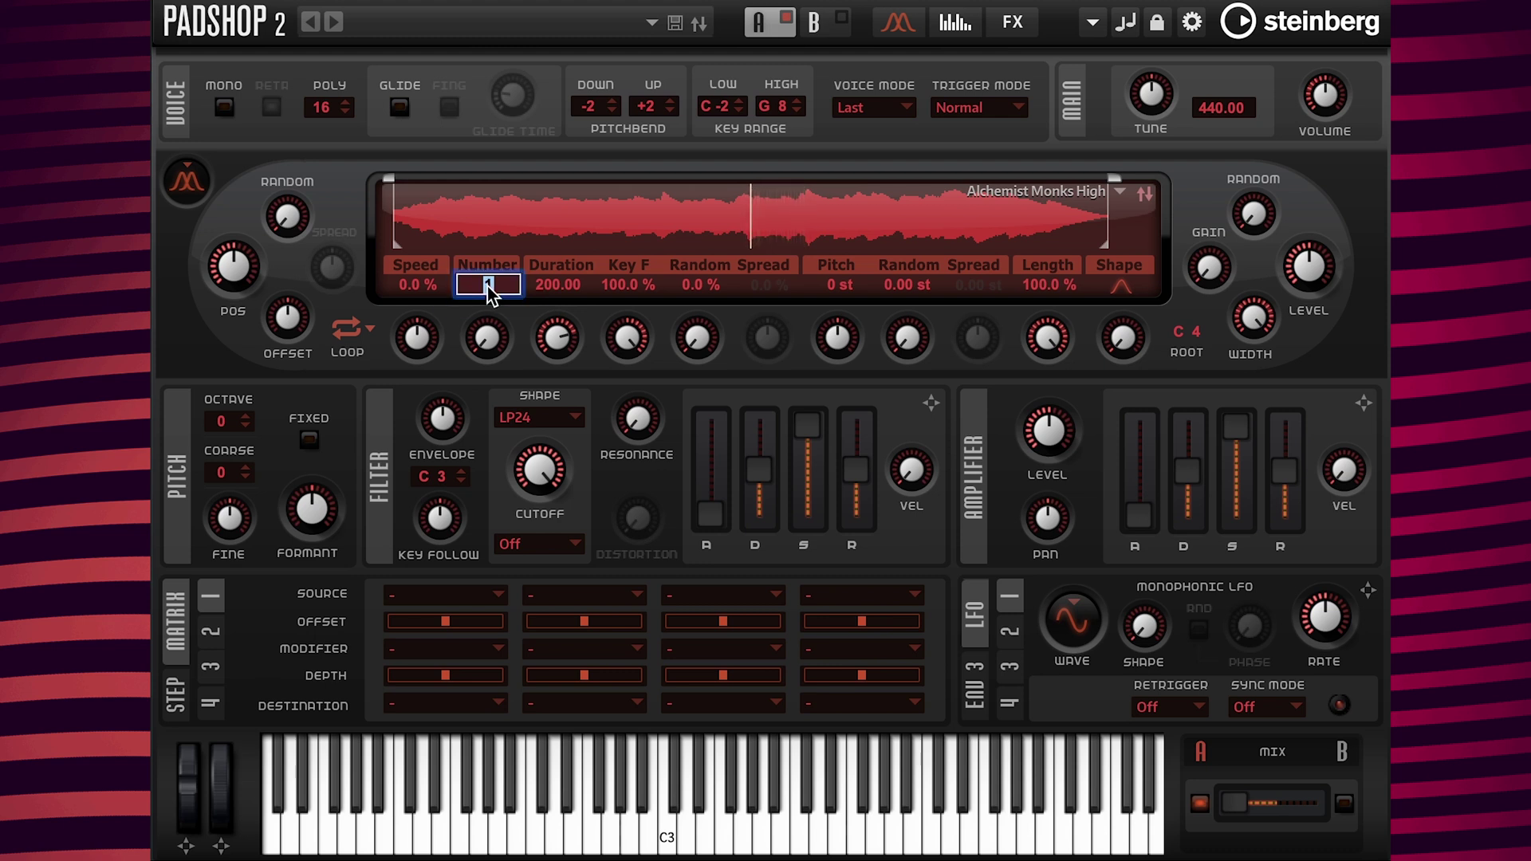
{"action": "type", "text": "3"}
{"action": "key", "text": "Return"}
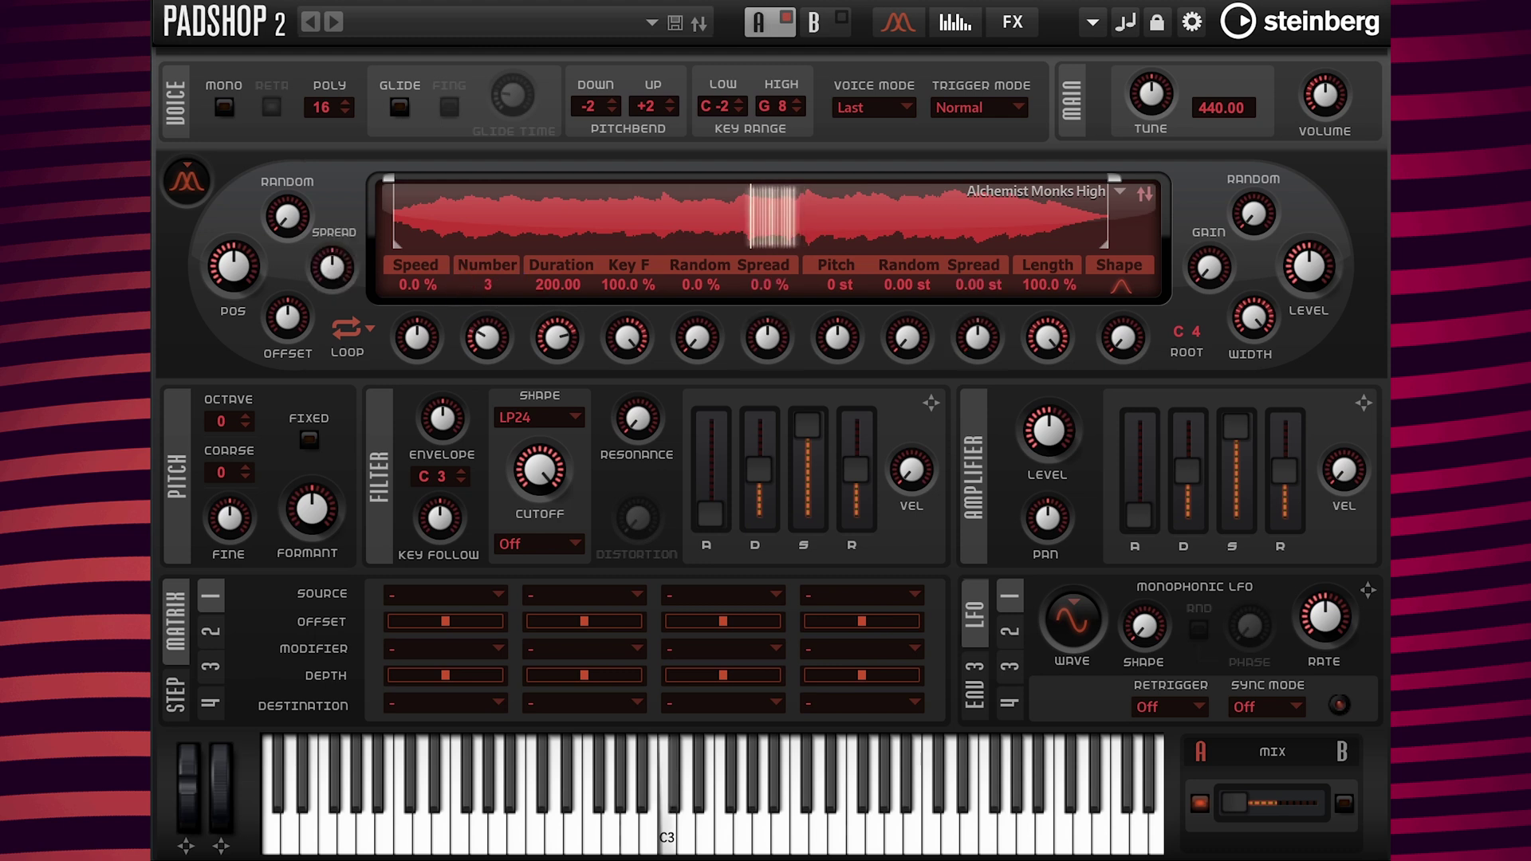
{"action": "double_click", "coordinate": [274, 183]}
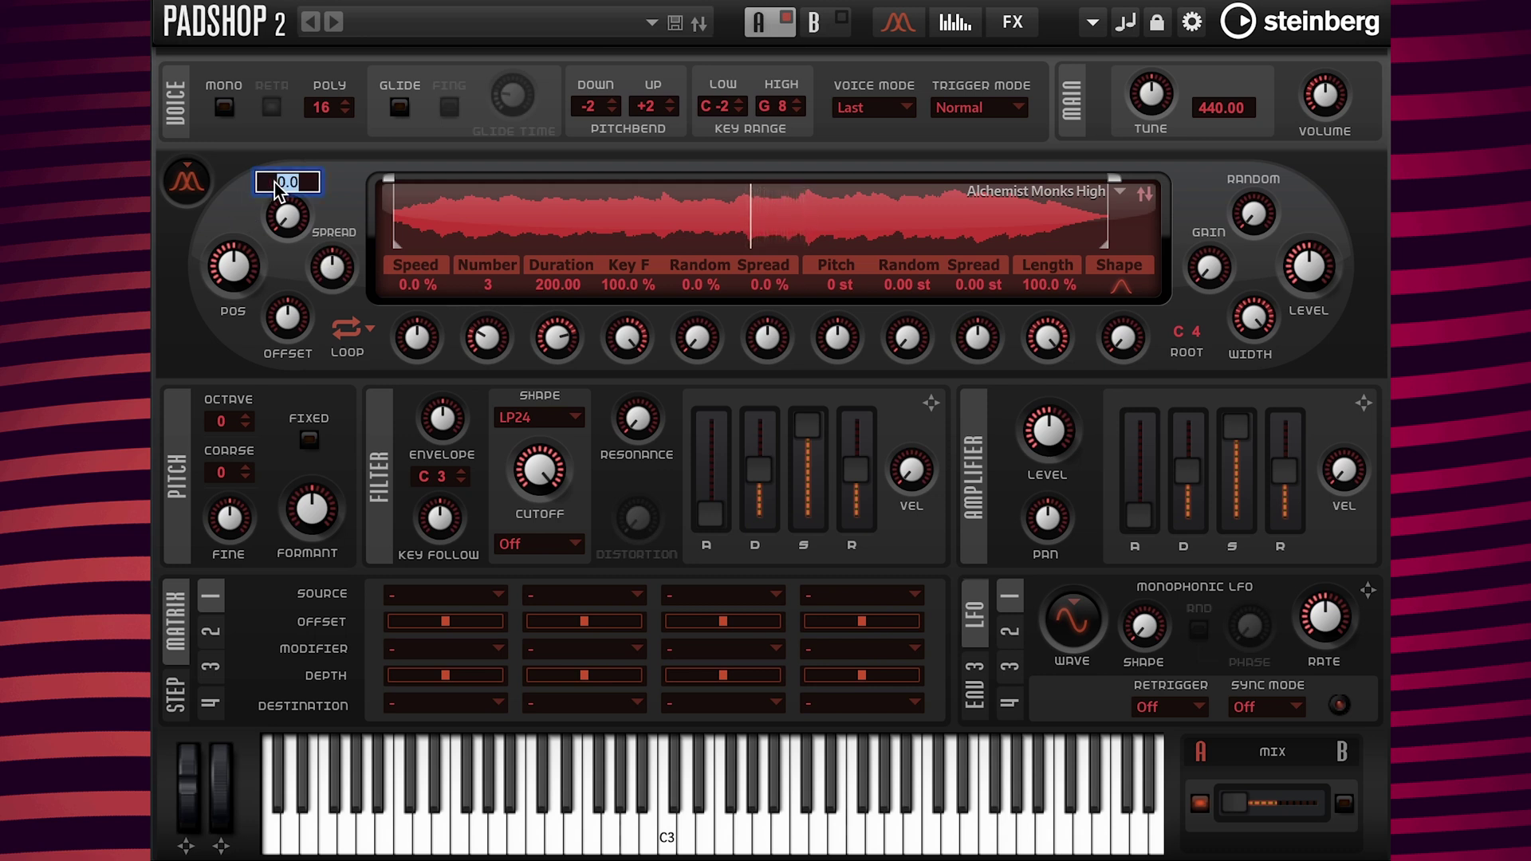
{"action": "key", "text": "Return"}
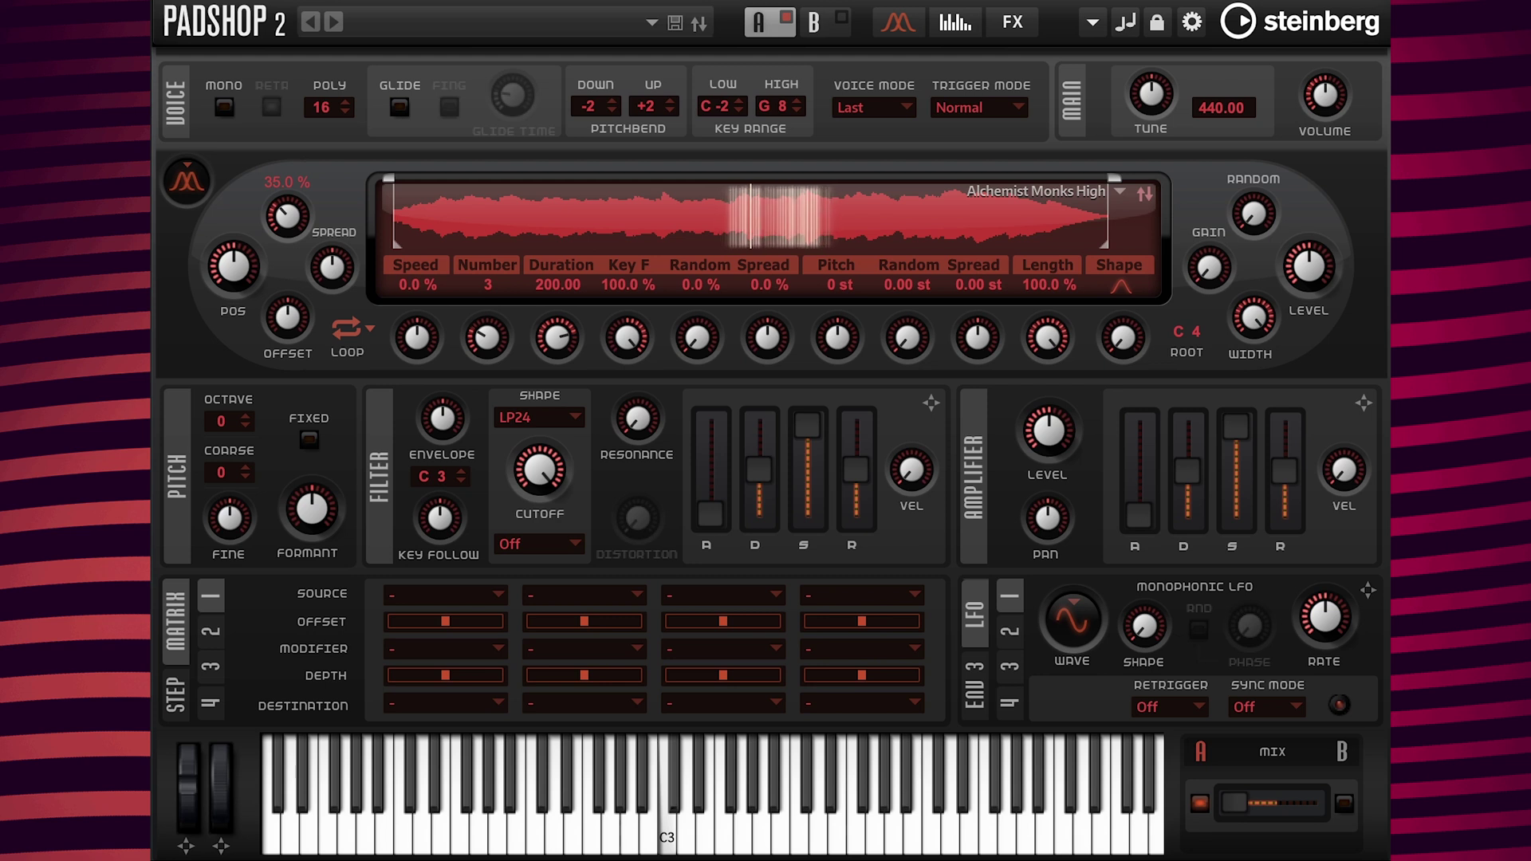
{"action": "left_click", "coordinate": [1012, 22]}
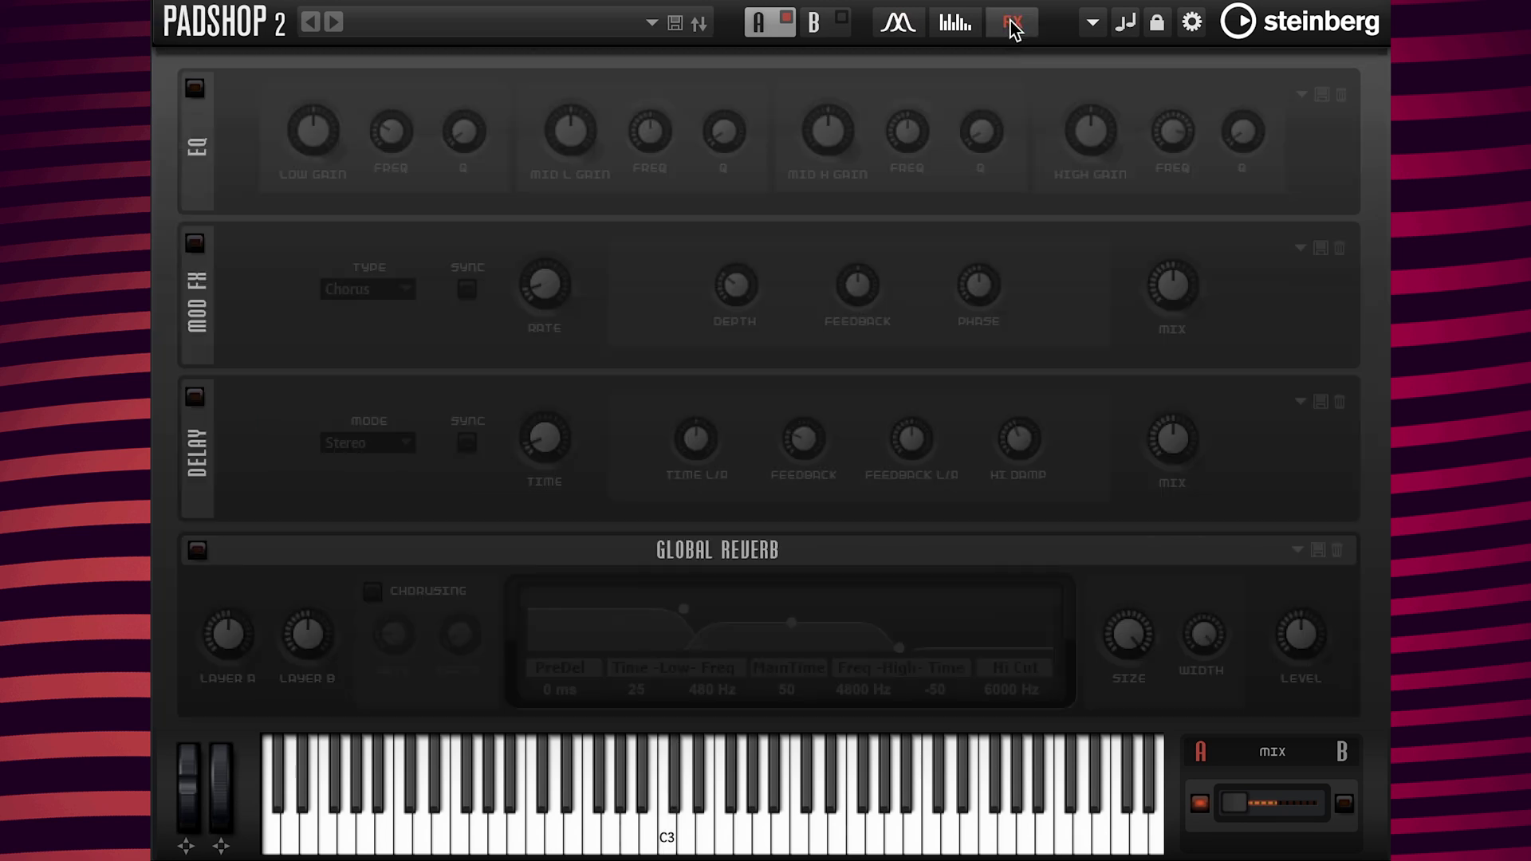
Enable the delay with the Slow Fade Away preset at 10% mix
{"action": "left_click", "coordinate": [195, 397]}
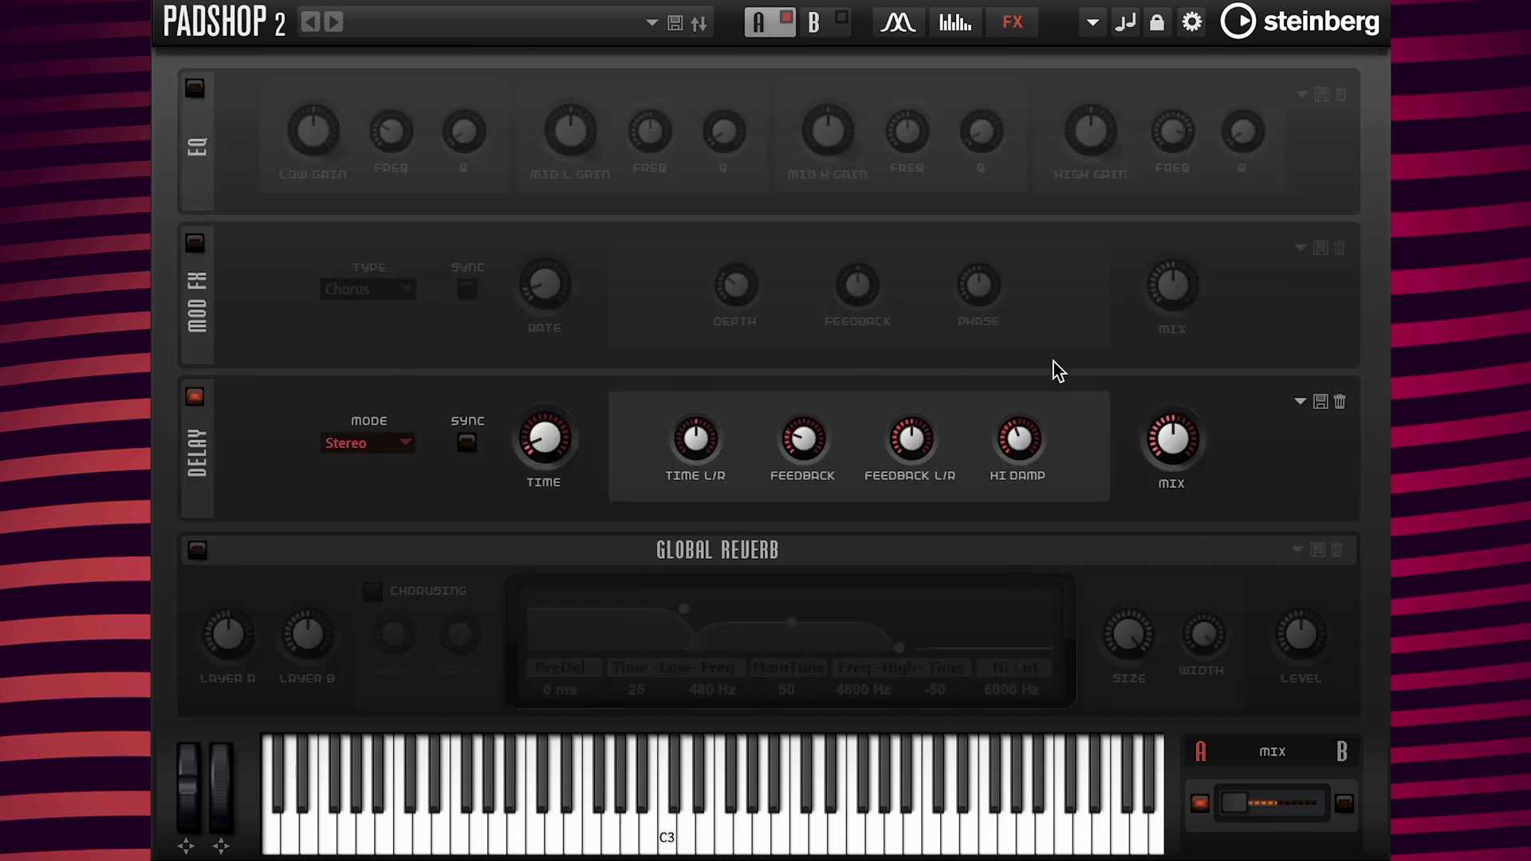
{"action": "left_click", "coordinate": [1300, 403]}
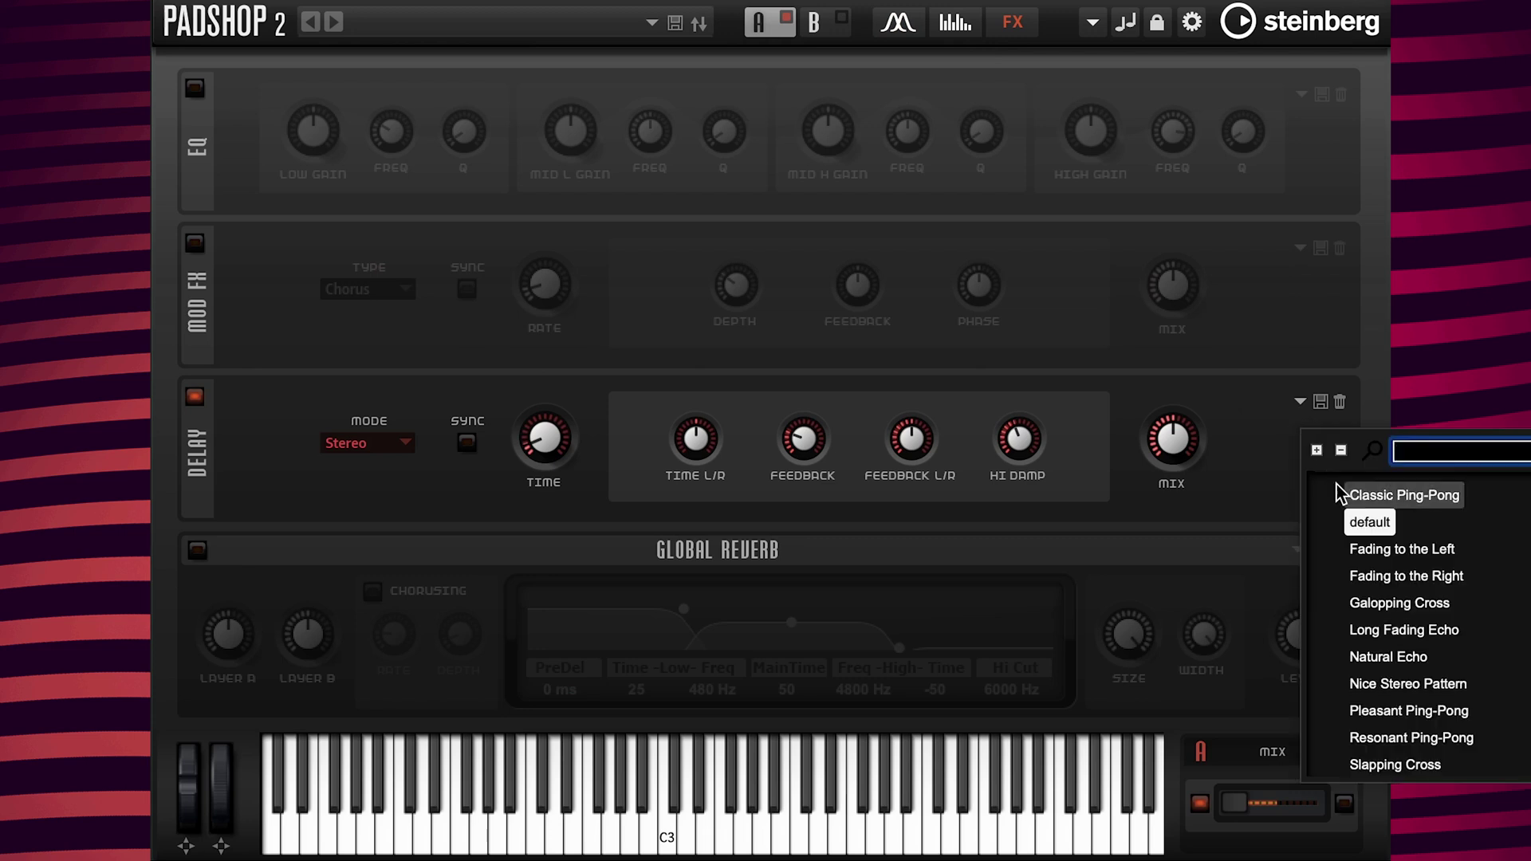
{"action": "scroll", "coordinate": [1405, 619], "scroll_direction": "down", "scroll_amount": 1}
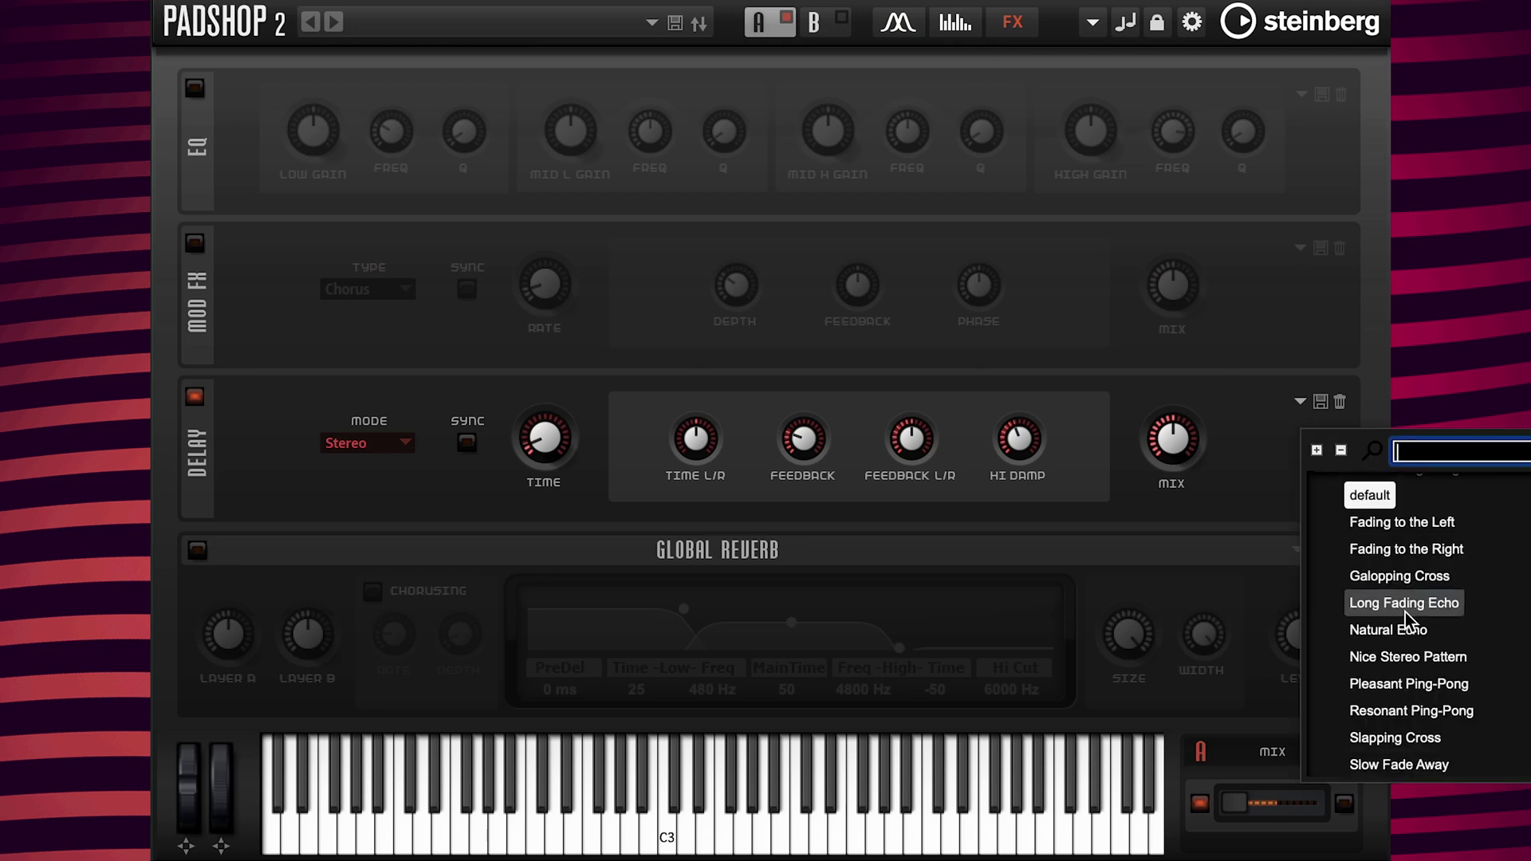
{"action": "left_click", "coordinate": [1424, 765]}
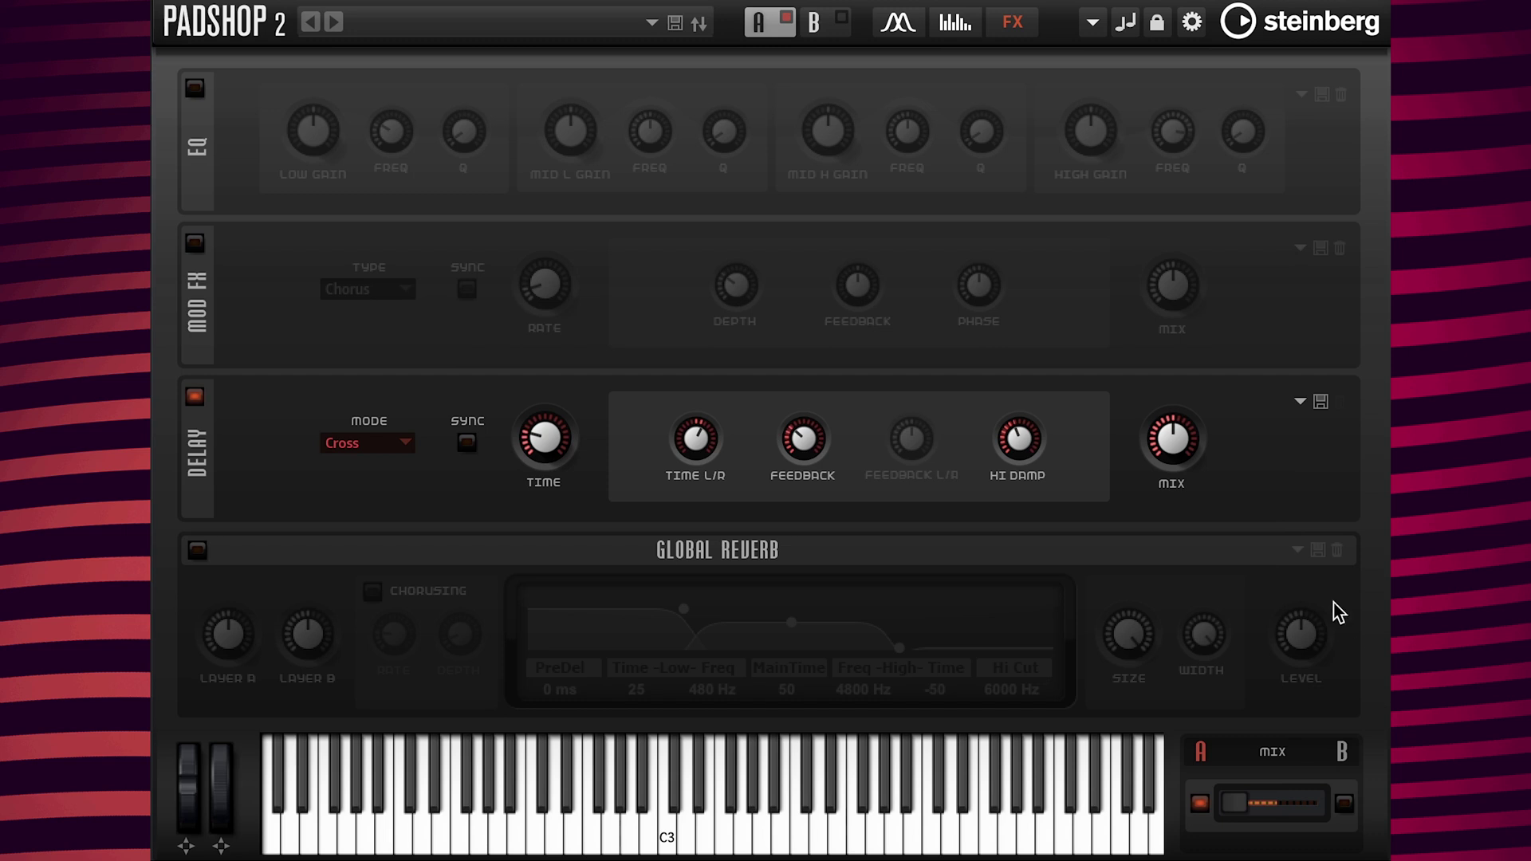
{"action": "left_click", "coordinate": [1163, 483]}
{"action": "type", "text": "10"}
{"action": "key", "text": "Return"}
Enable the global reverb with the Chorusing Large preset at level -3
{"action": "left_click", "coordinate": [198, 551]}
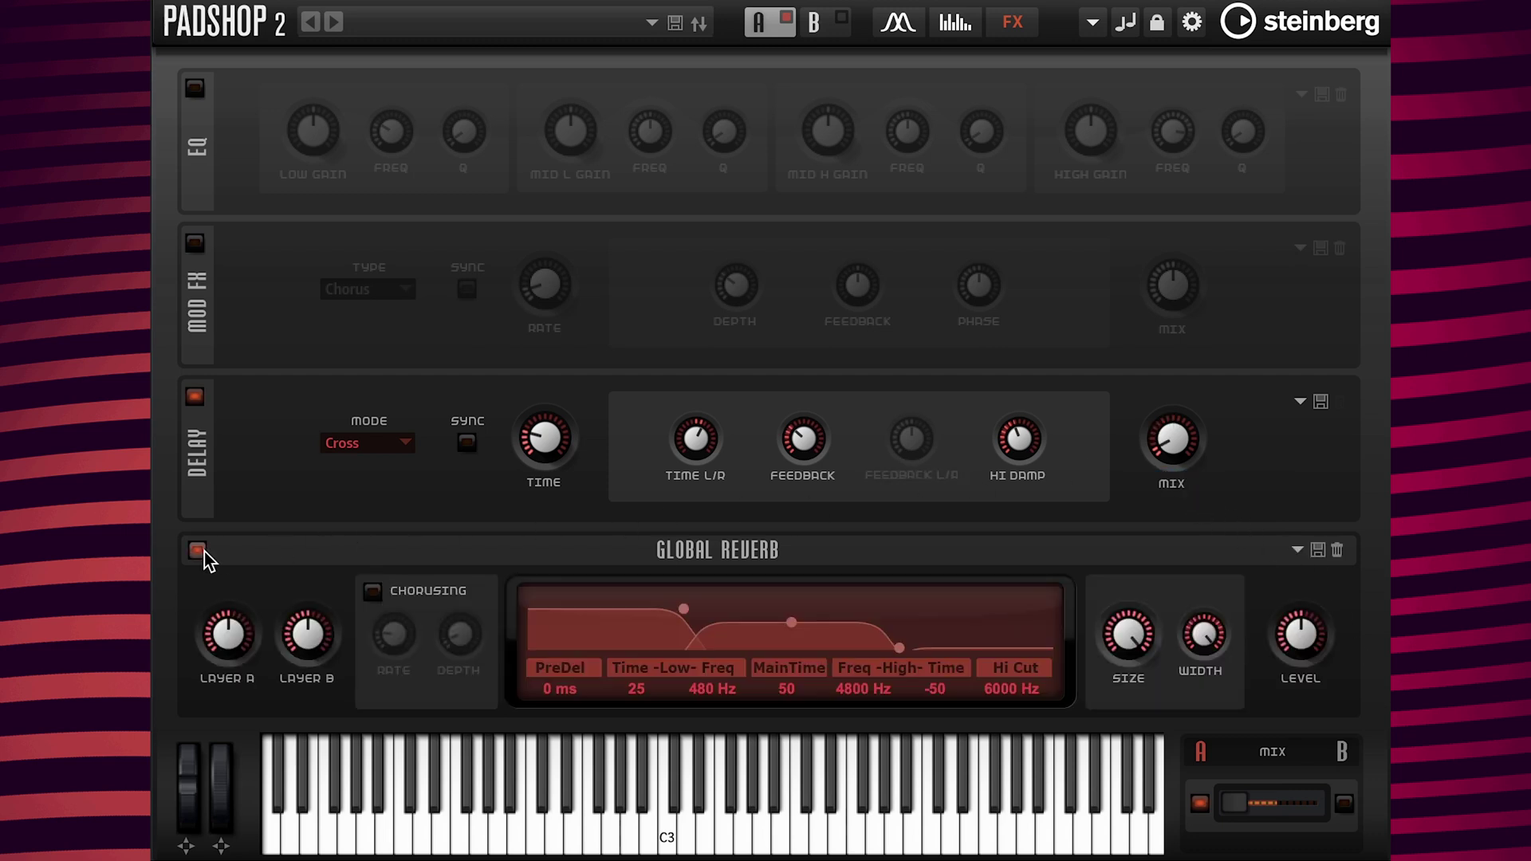
{"action": "left_click", "coordinate": [1297, 550]}
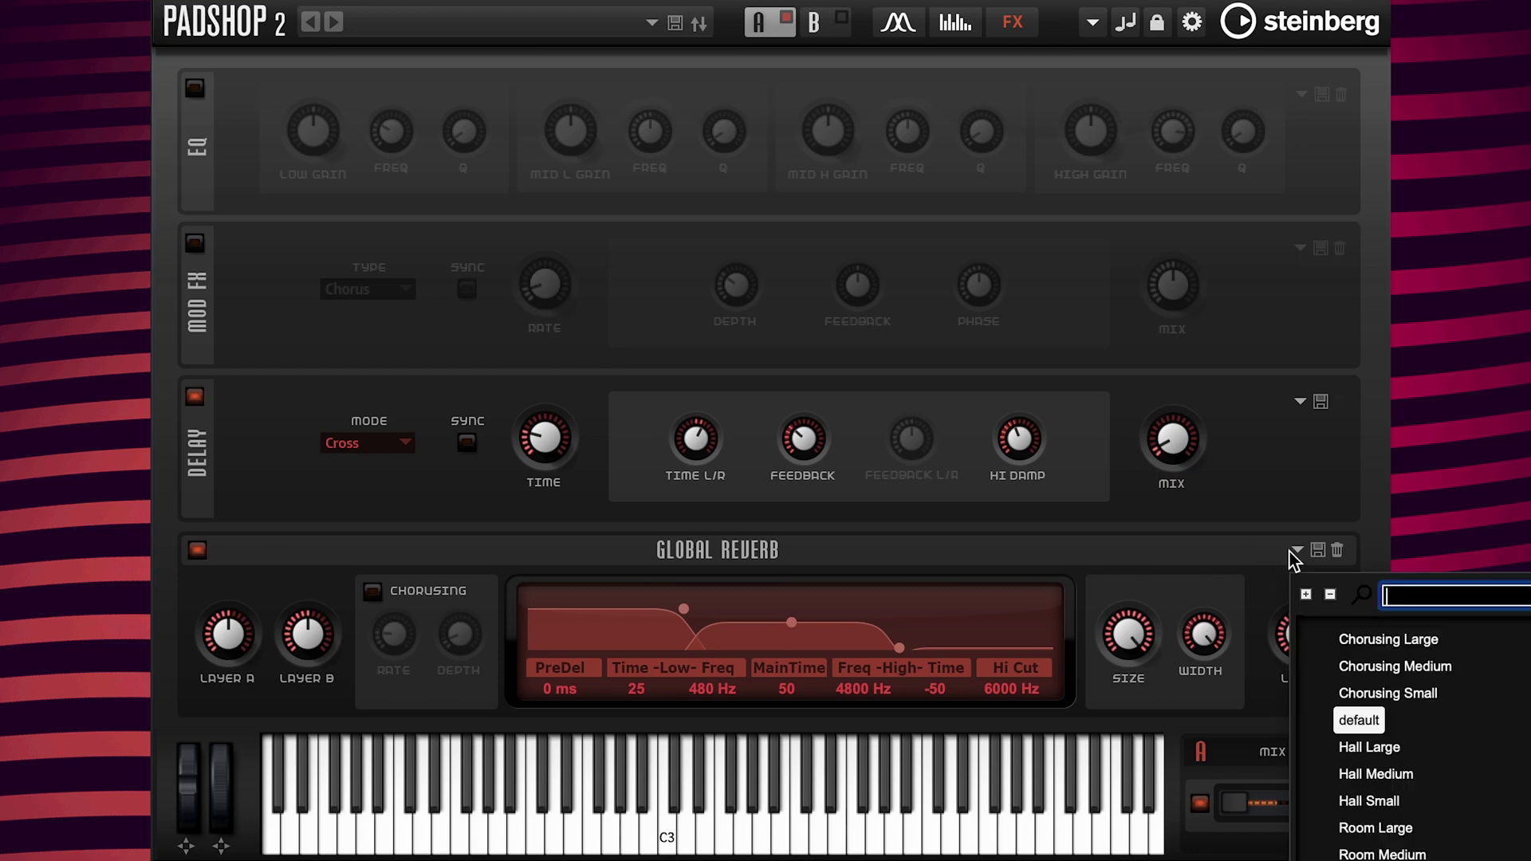
{"action": "left_click", "coordinate": [1347, 638]}
{"action": "double_click", "coordinate": [1286, 679]}
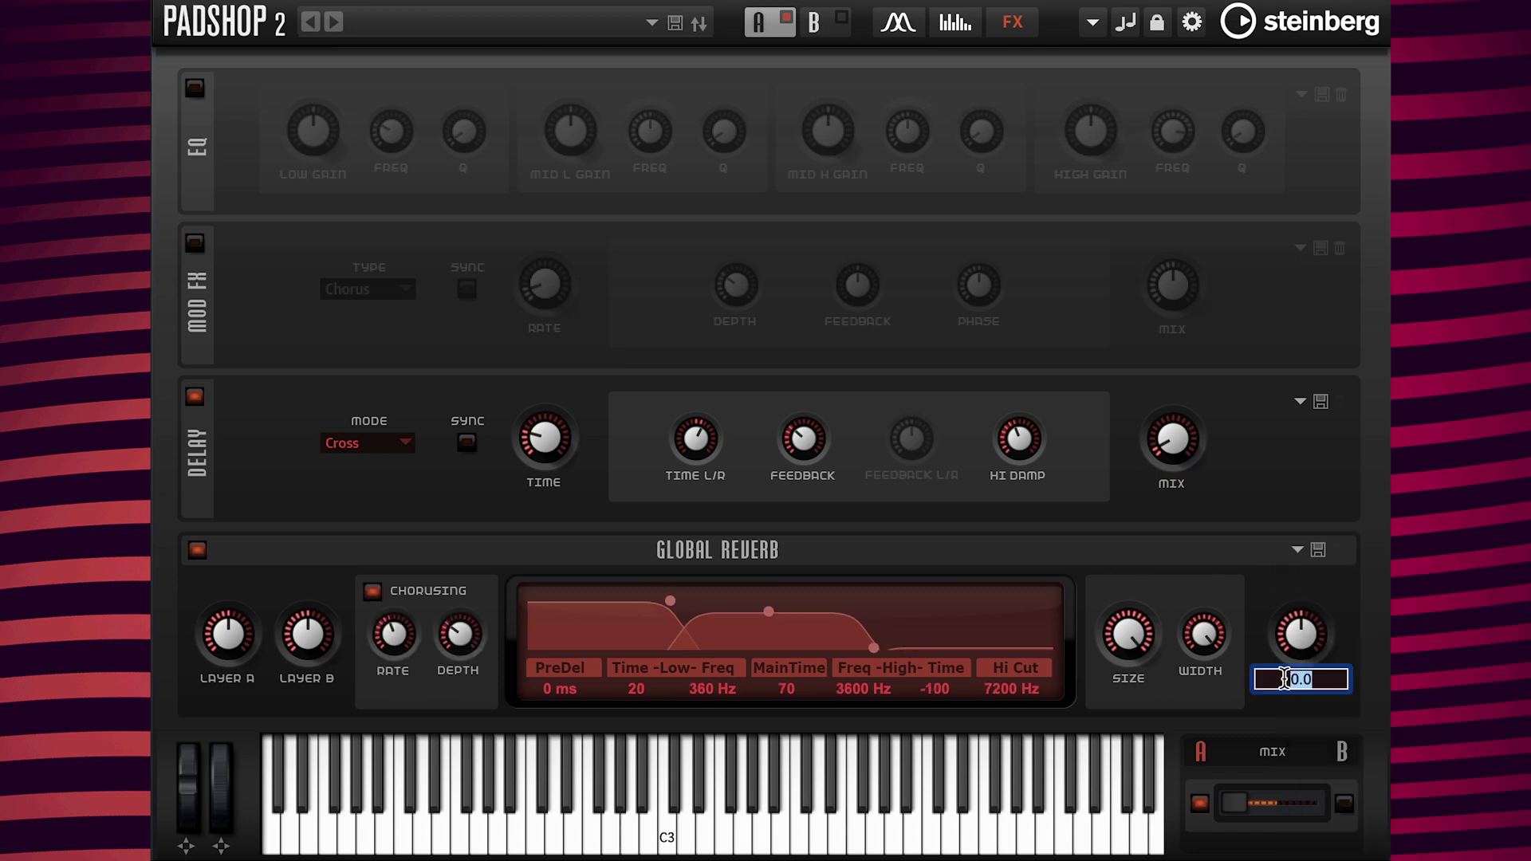
{"action": "type", "text": "-3"}
{"action": "key", "text": "Return"}
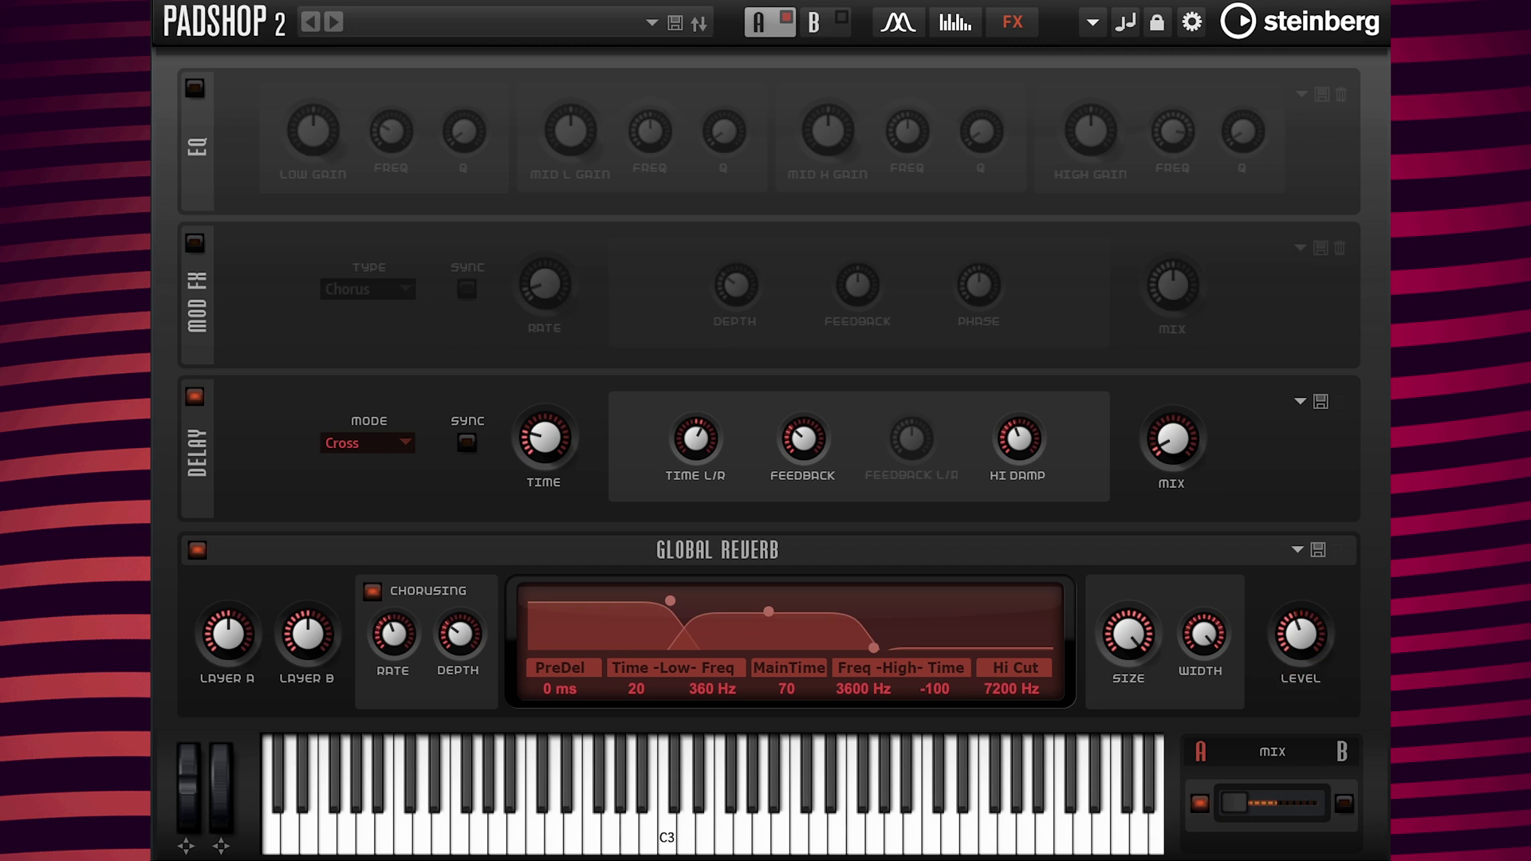
In the first modulation matrix slot, route Env 3 to Pitch with +2.00 depth
{"action": "left_click", "coordinate": [887, 22]}
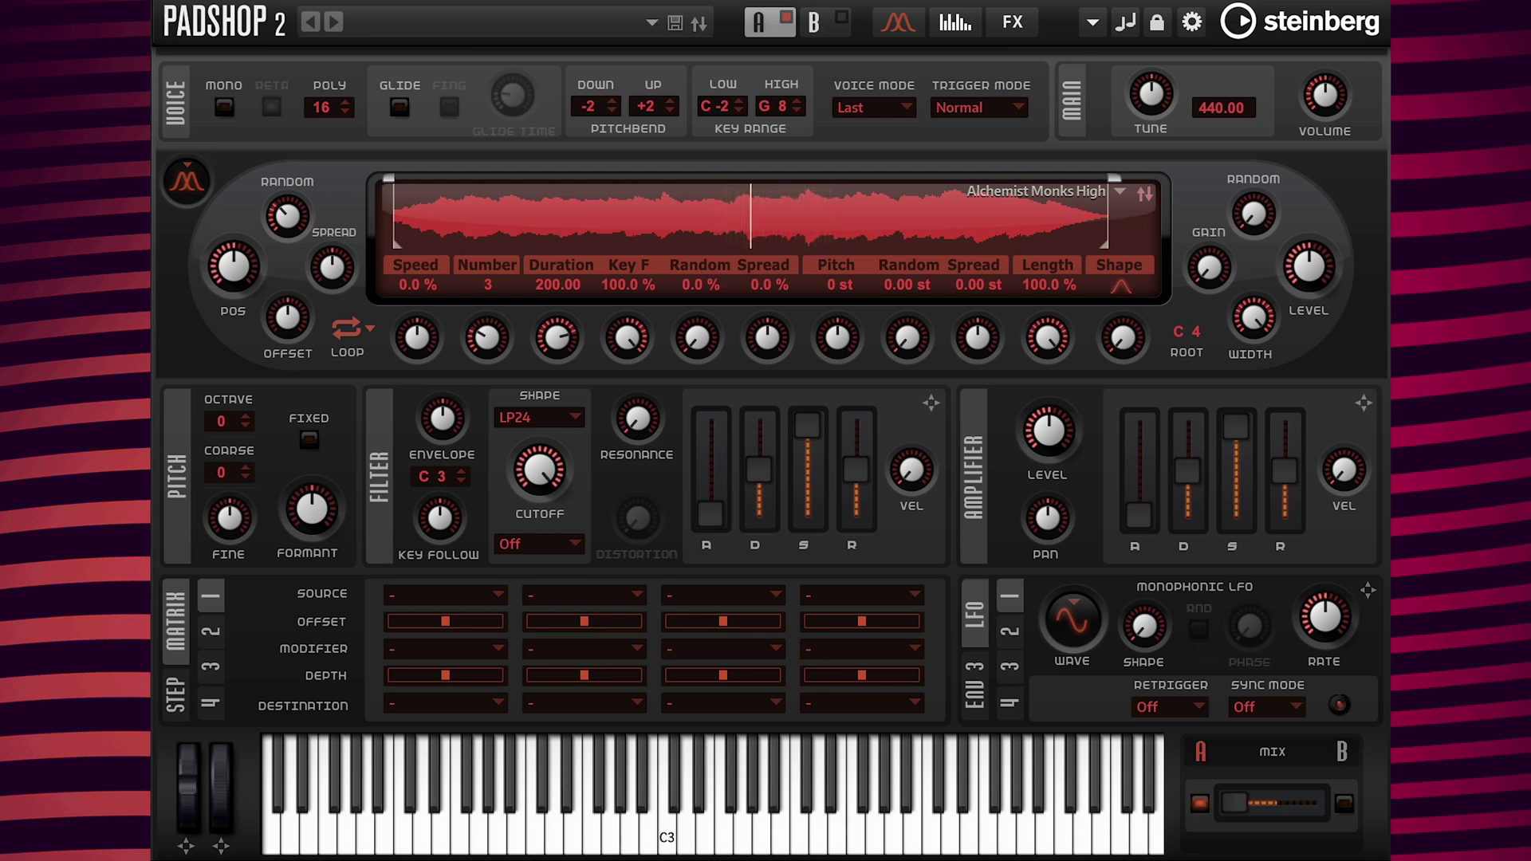
{"action": "left_click", "coordinate": [429, 600]}
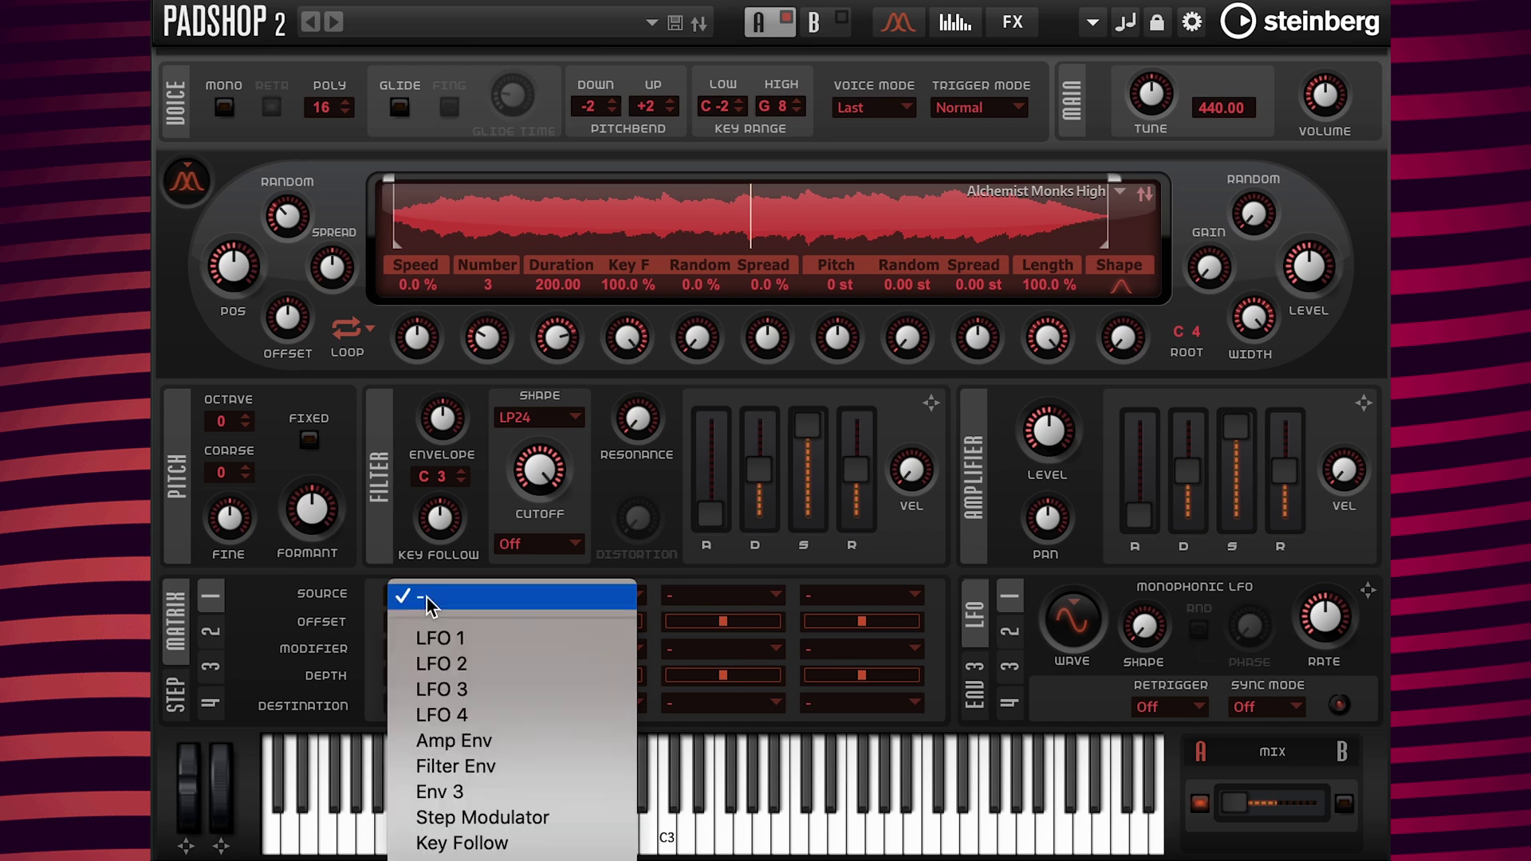
{"action": "left_click", "coordinate": [456, 787]}
{"action": "left_click", "coordinate": [448, 701]}
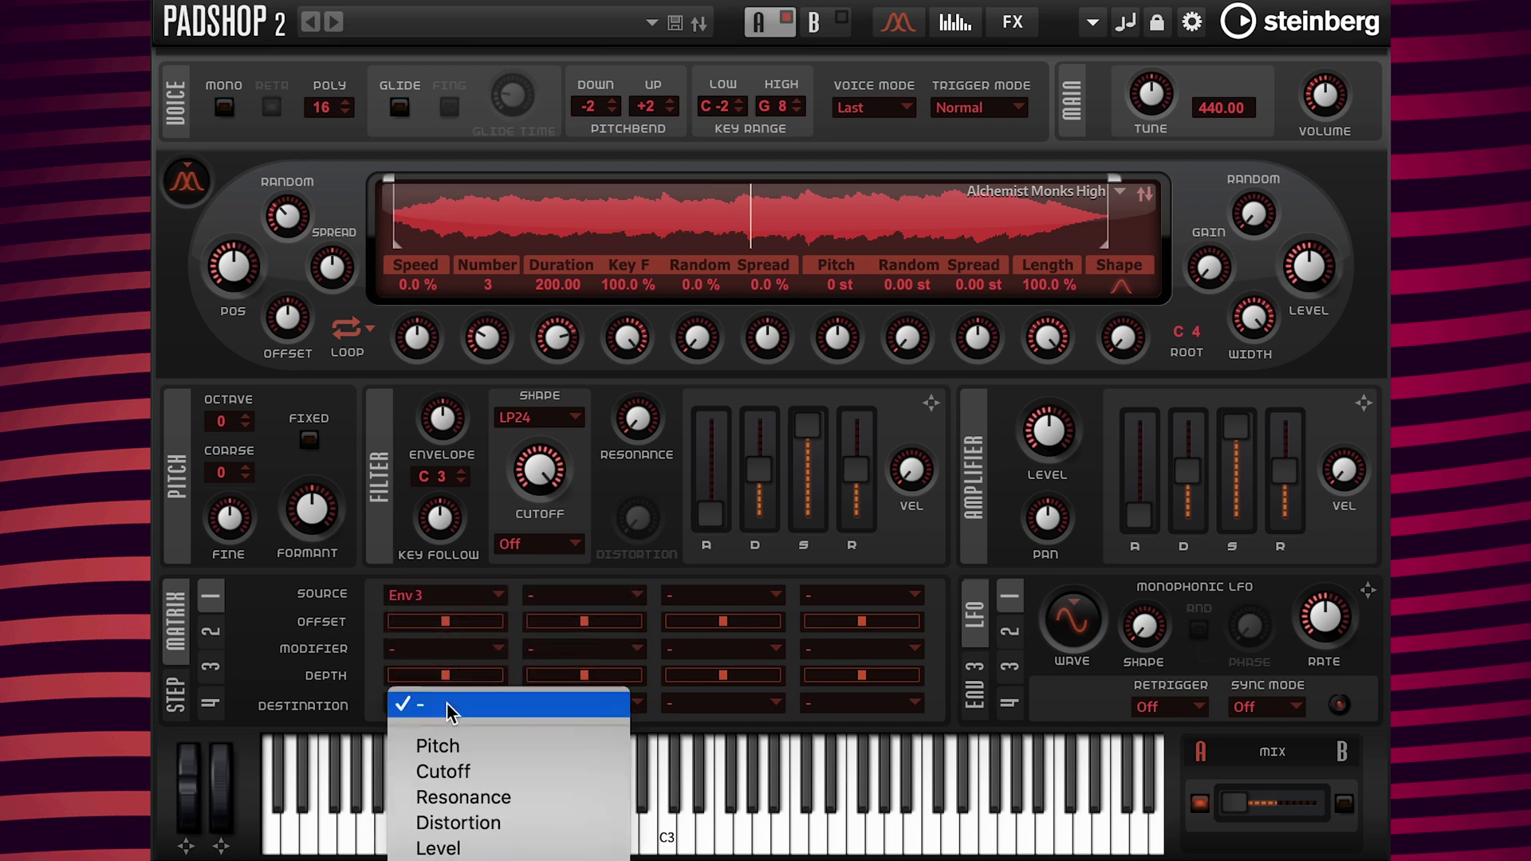
{"action": "left_click", "coordinate": [453, 746]}
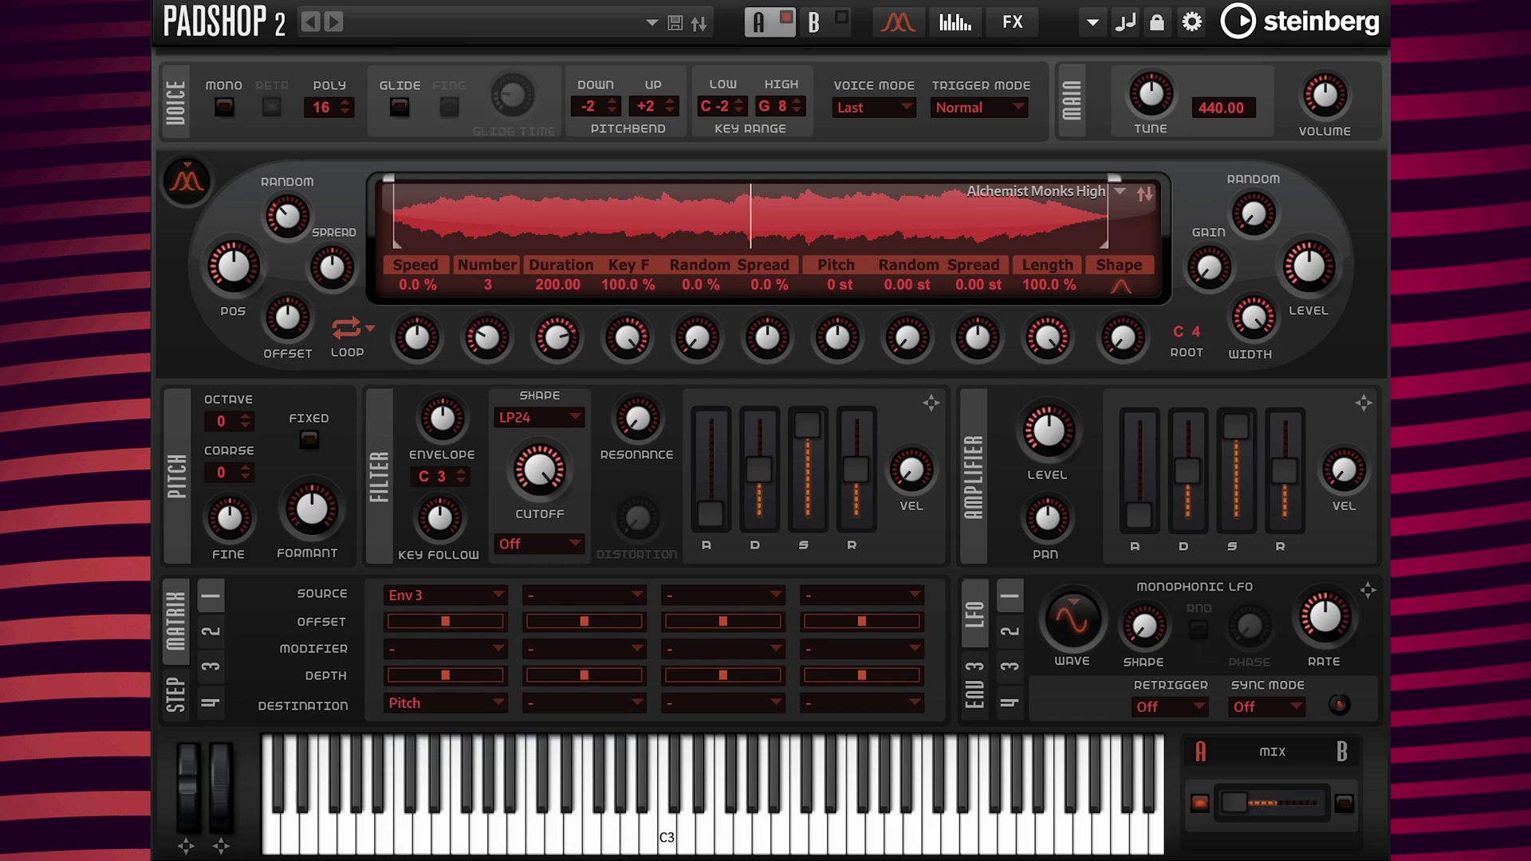
{"action": "left_click", "coordinate": [477, 676]}
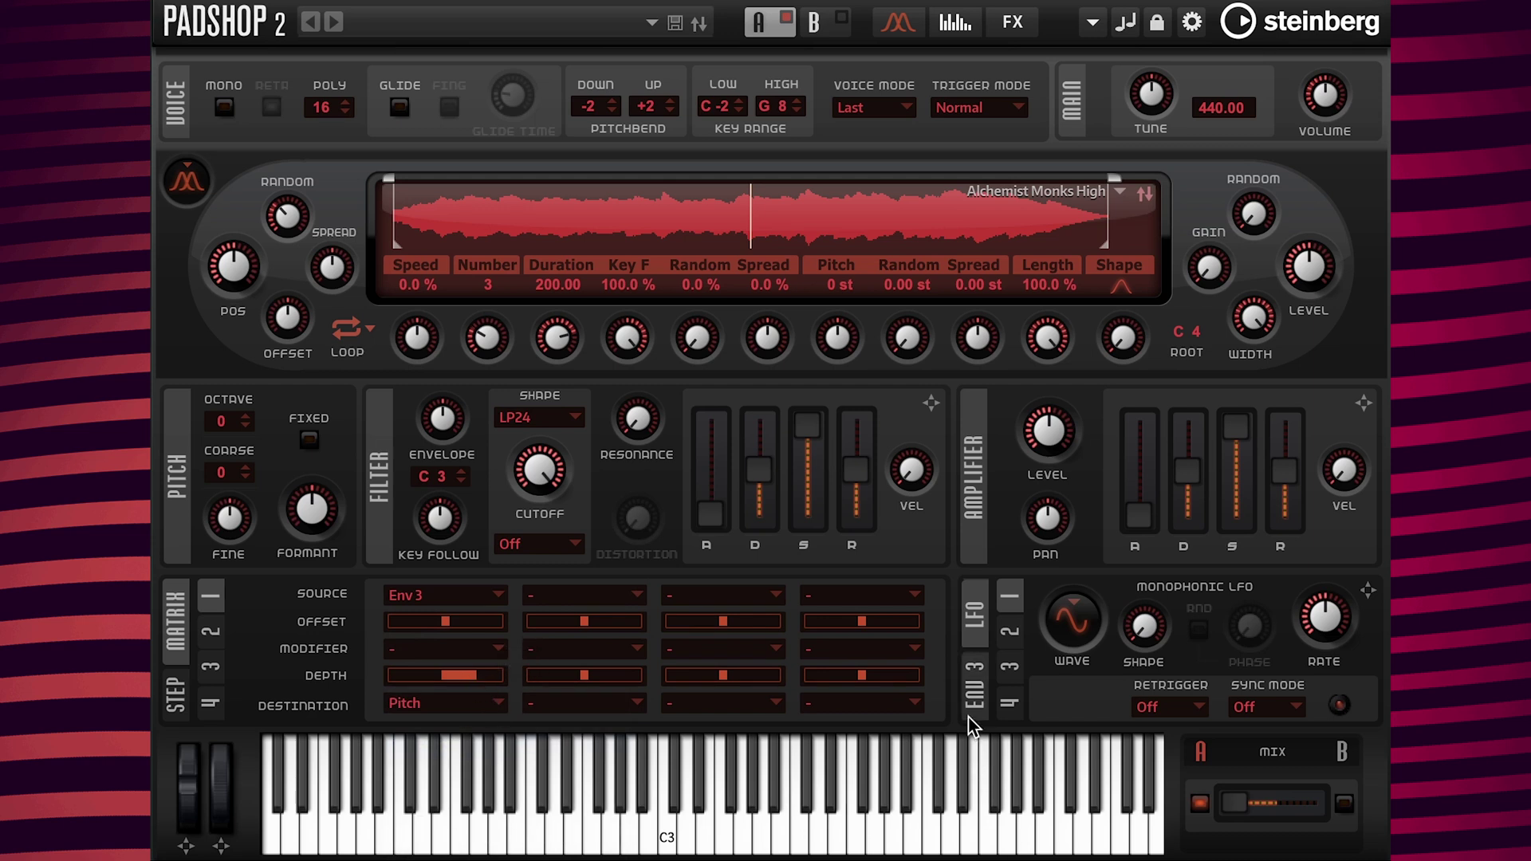
{"action": "left_click", "coordinate": [973, 695]}
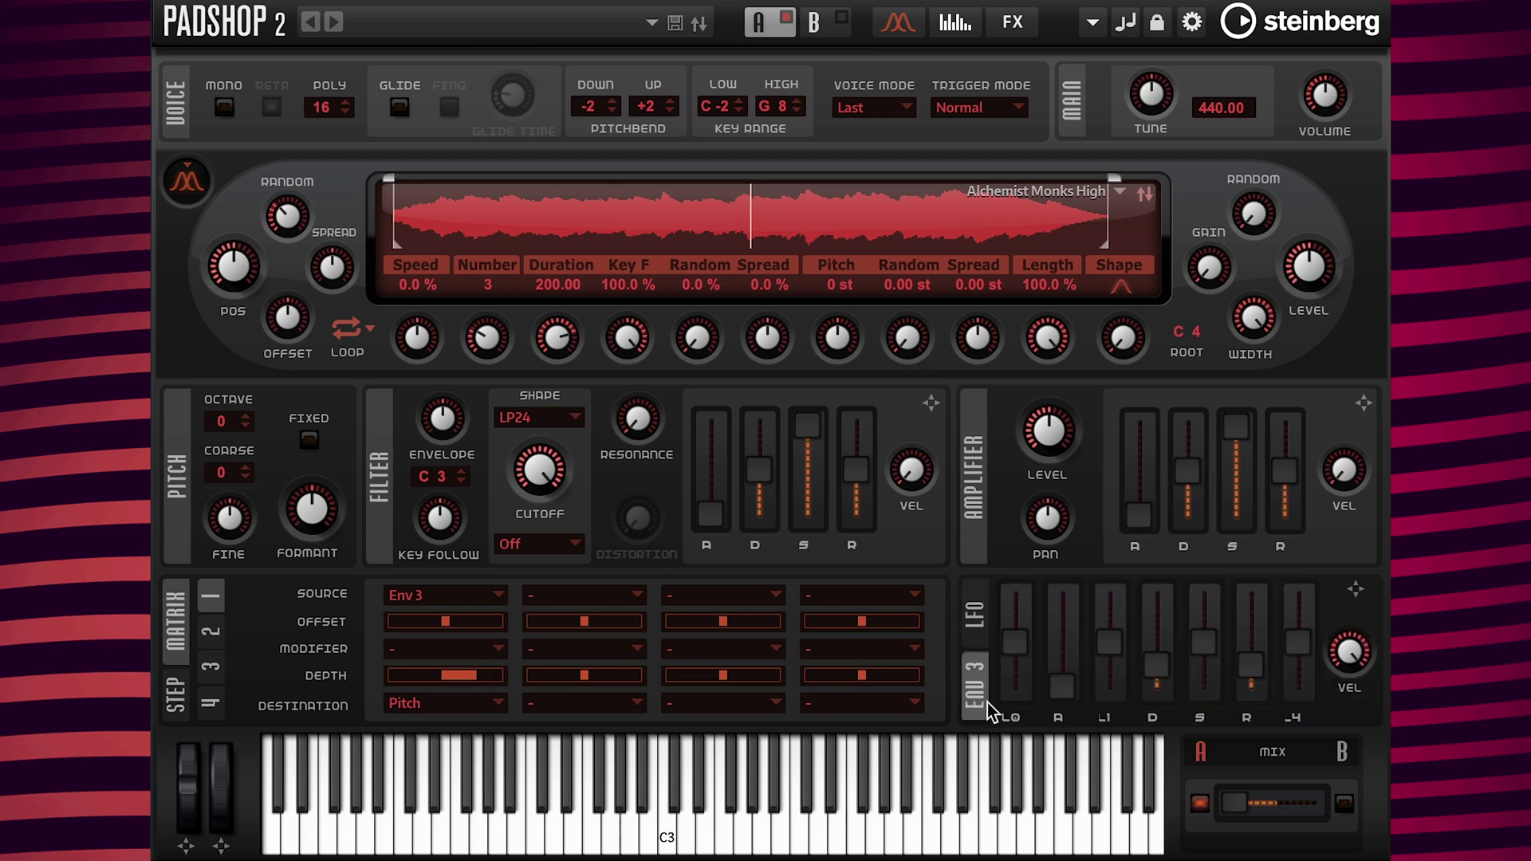
Set Env 3's first stage time to 3000 ms and its starting level to -100 %
{"action": "left_click", "coordinate": [1058, 718]}
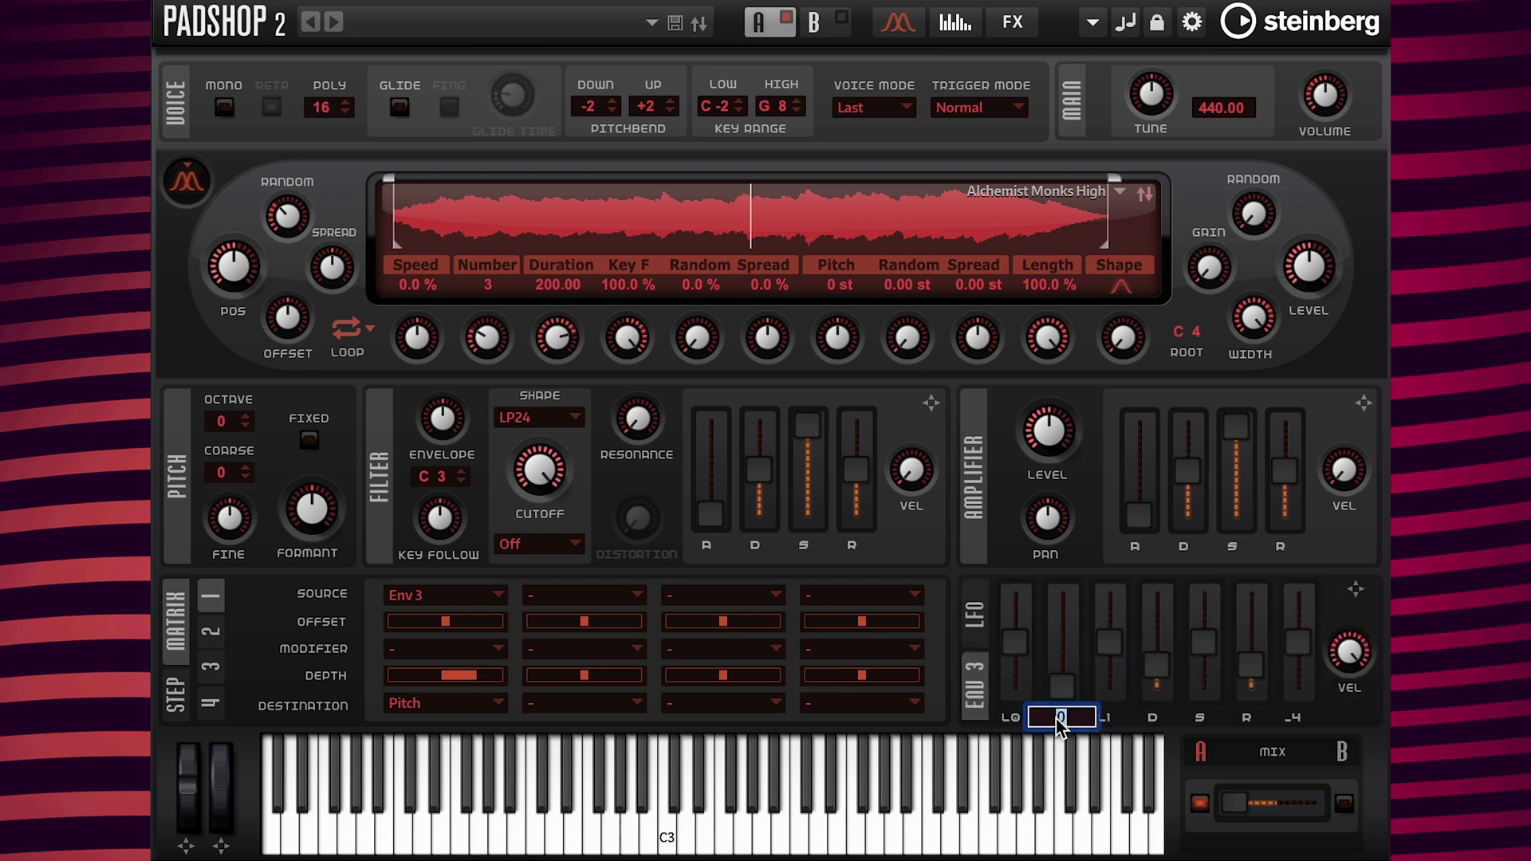
{"action": "type", "text": "3000"}
{"action": "key", "text": "Return"}
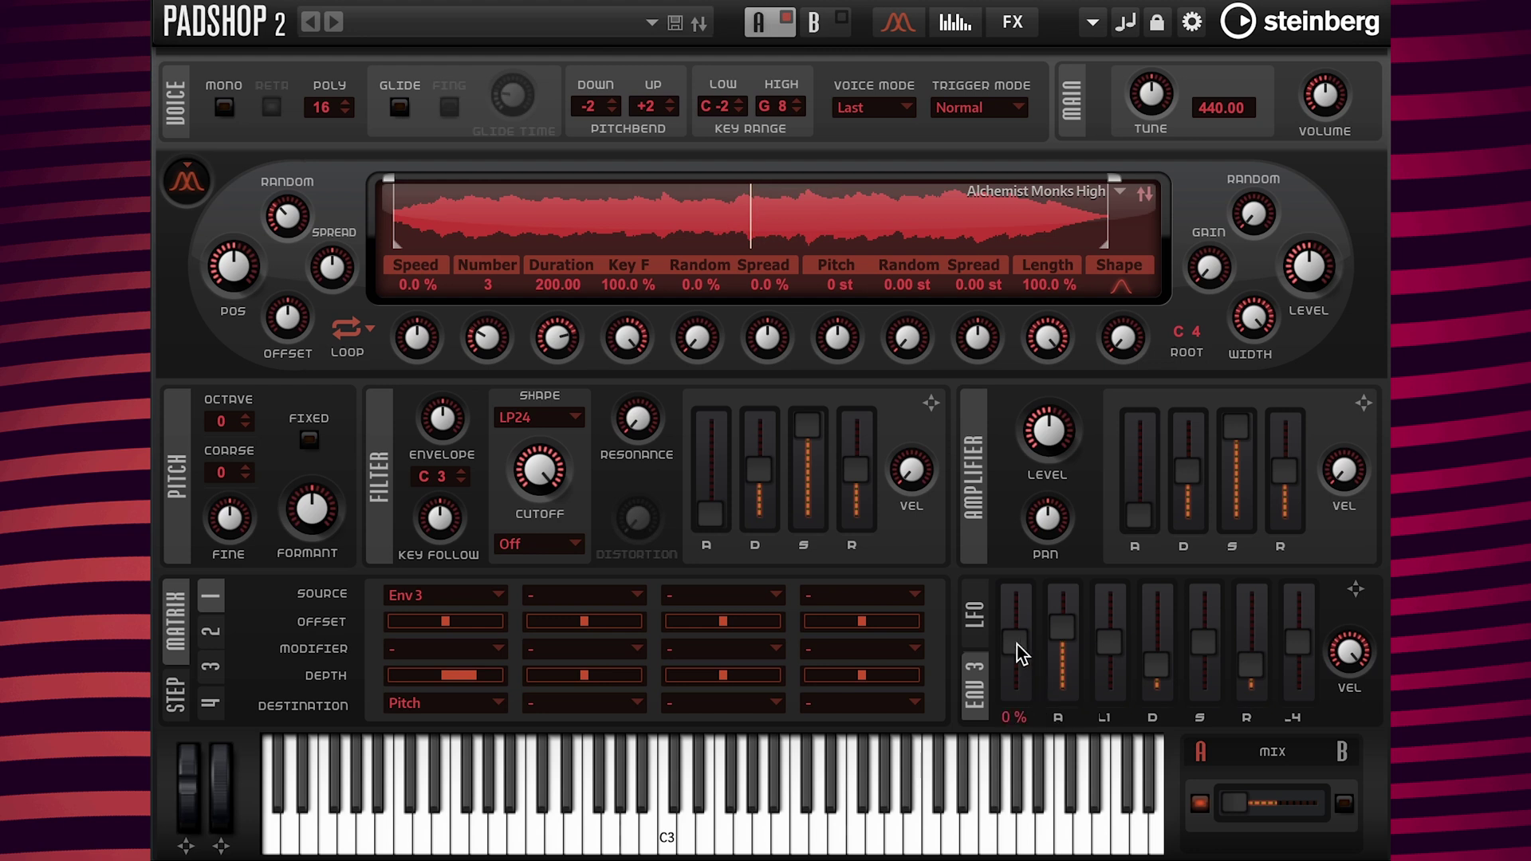
{"action": "left_click_drag", "start_coordinate": [1016, 645], "coordinate": [1019, 691]}
Set Env 3's velocity sensitivity to 0 % and shorten its first stage to 1000 ms
{"action": "mouse_move", "coordinate": [1359, 654]}
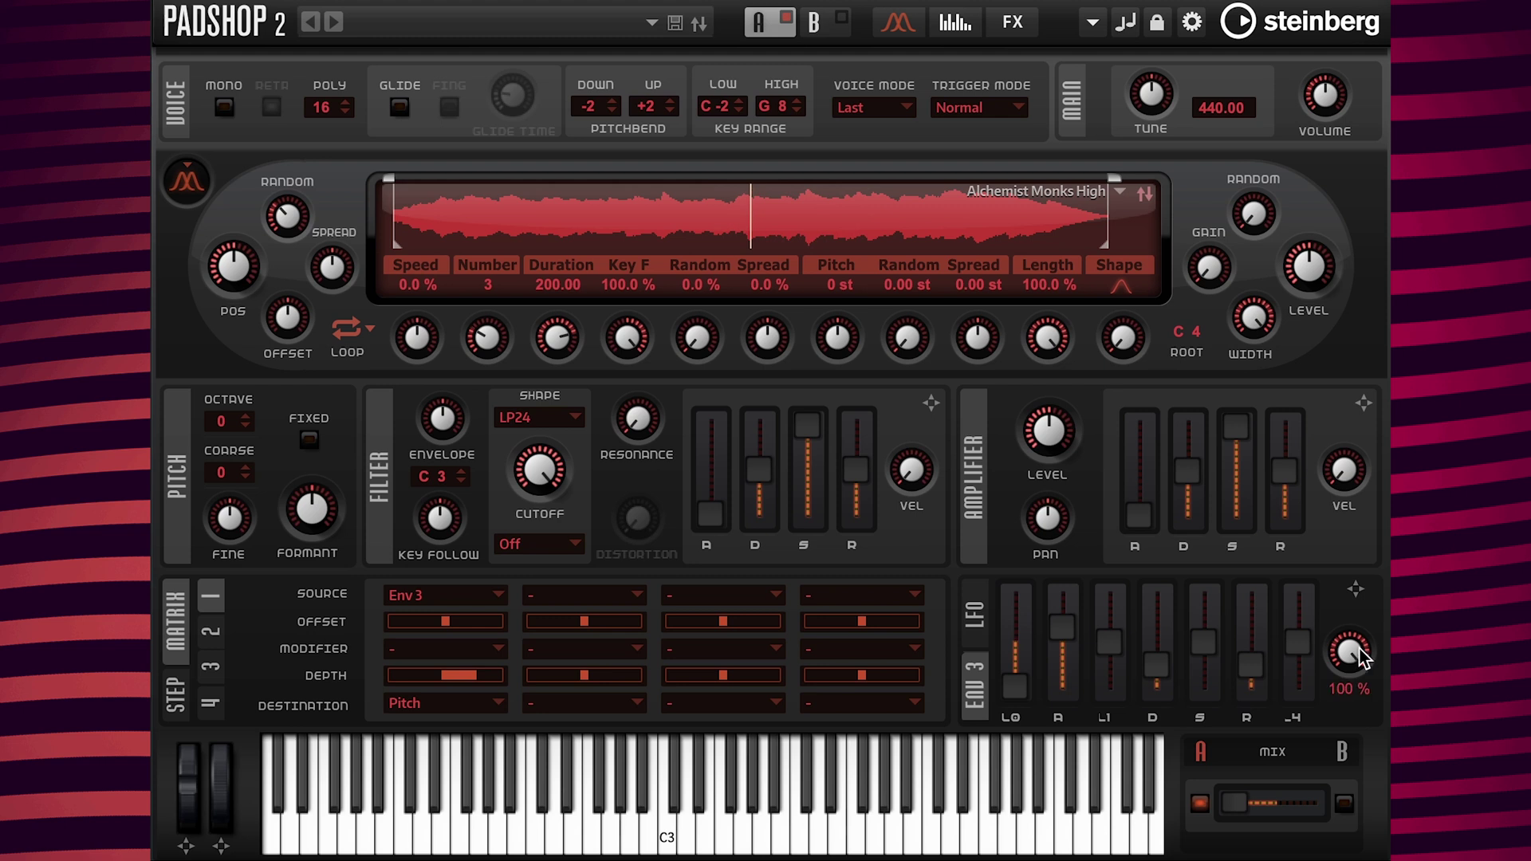
{"action": "double_click", "coordinate": [1349, 690]}
{"action": "type", "text": "0"}
{"action": "key", "text": "Return"}
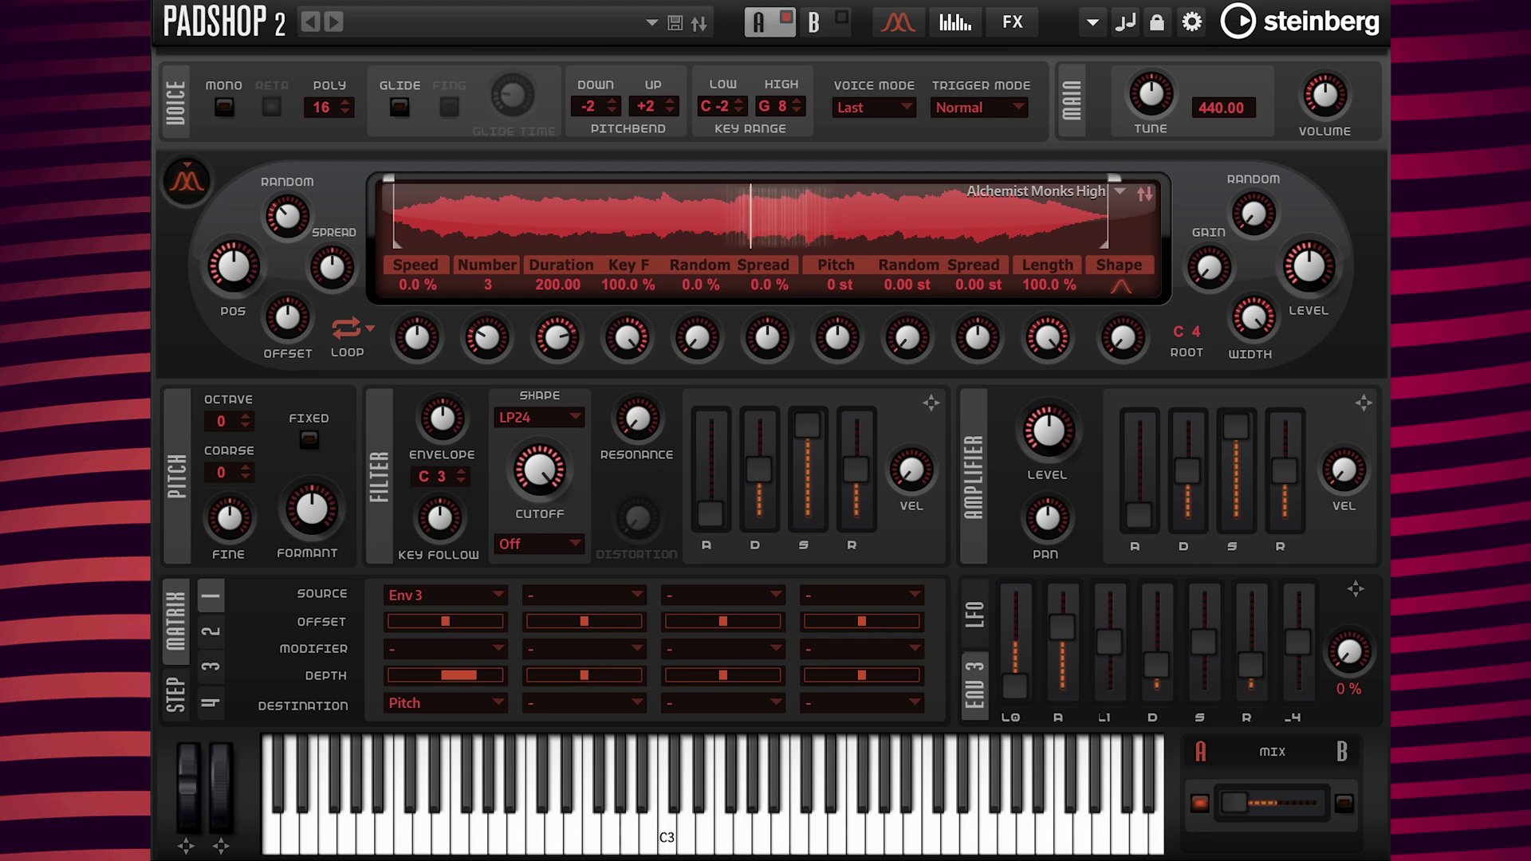
{"action": "double_click", "coordinate": [1055, 720]}
{"action": "type", "text": "1000"}
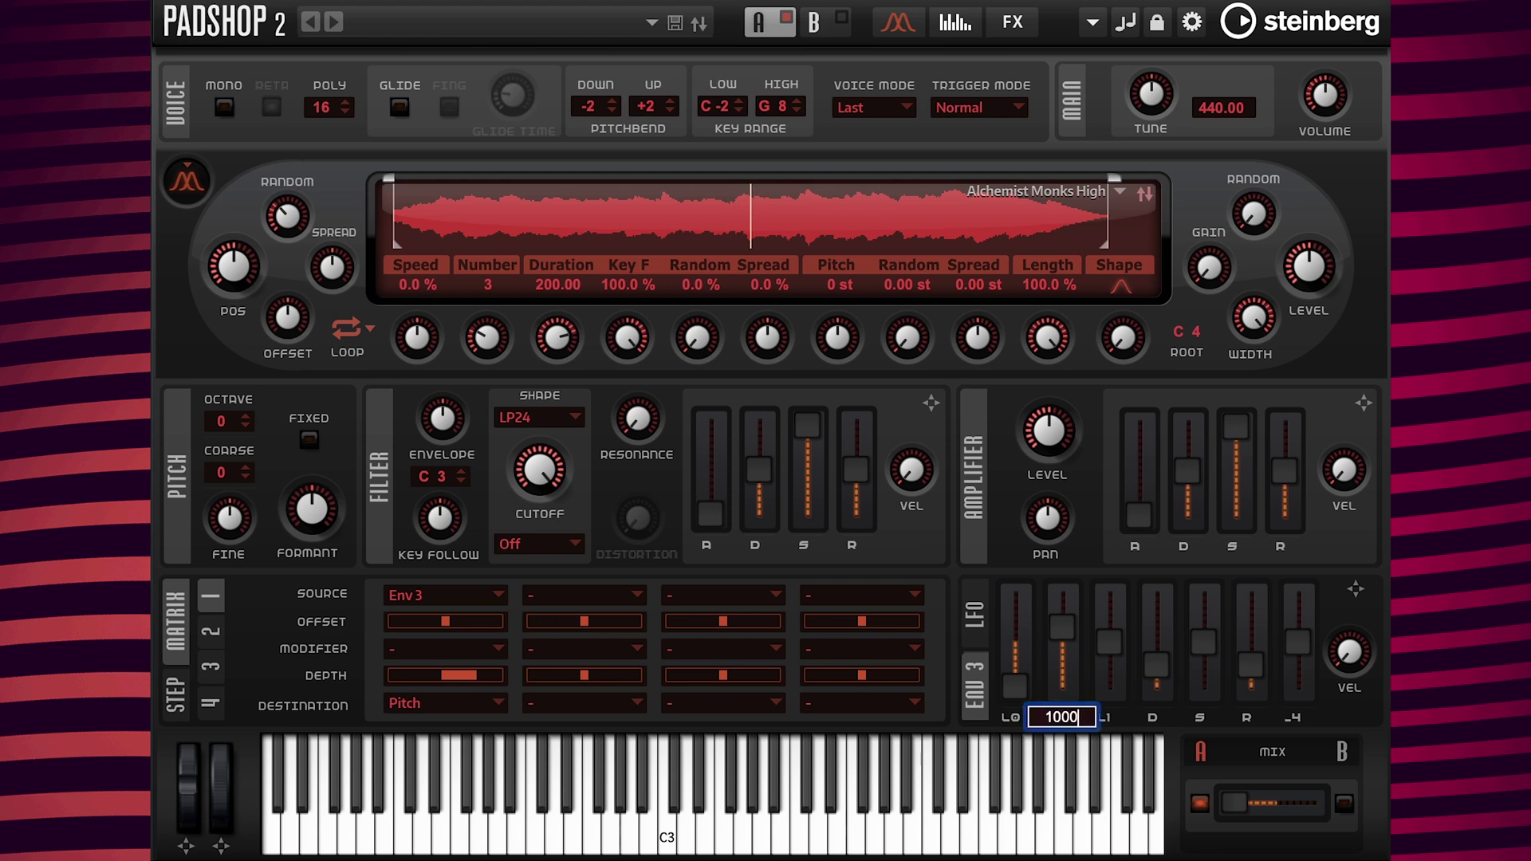
{"action": "key", "text": "Return"}
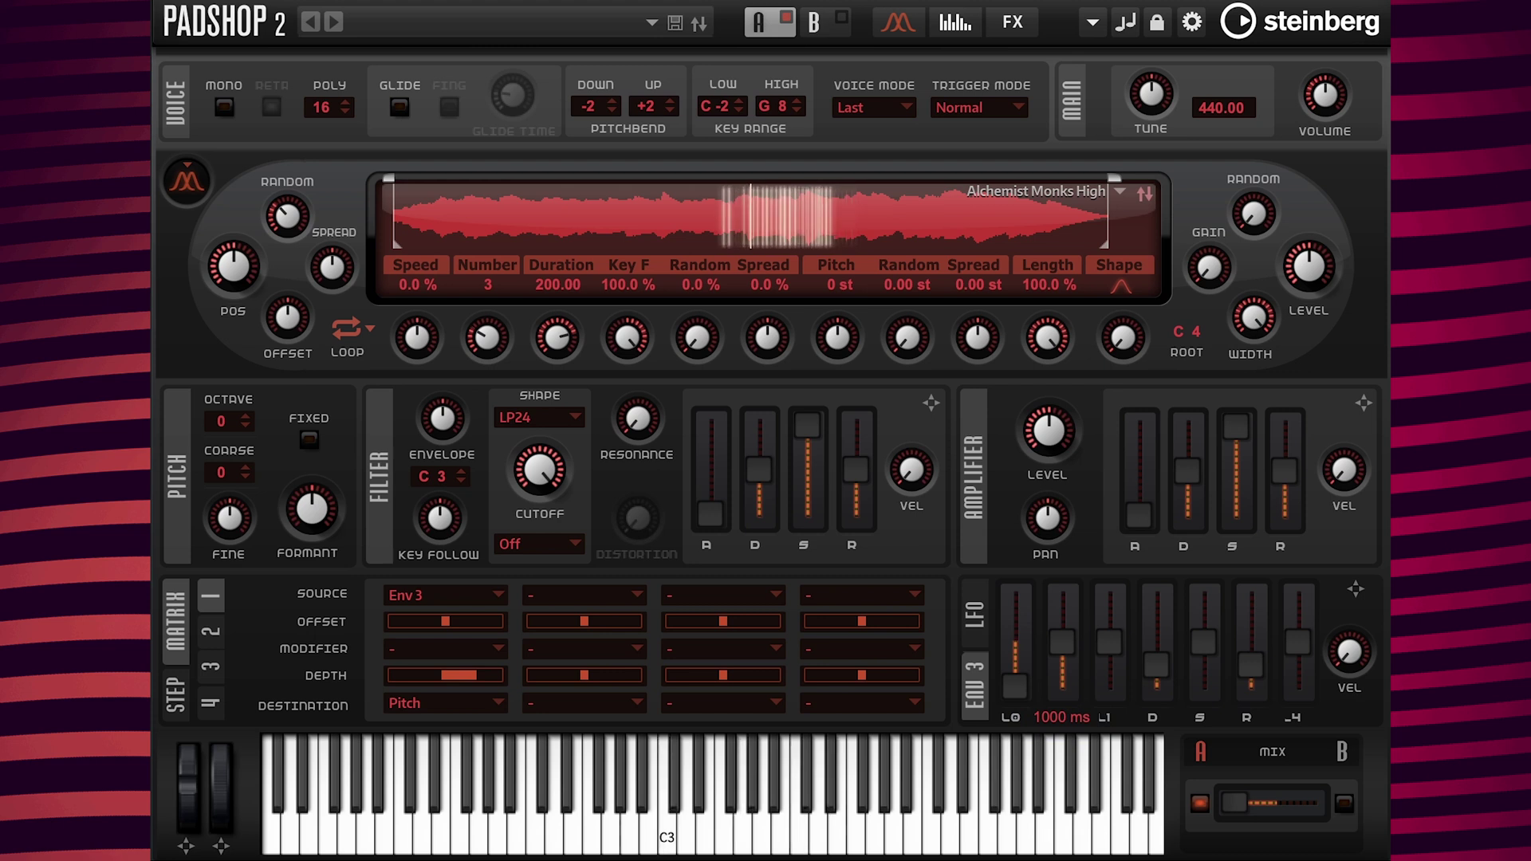
Set the amplifier envelope's attack time to 1000 ms
{"action": "double_click", "coordinate": [1139, 545]}
{"action": "type", "text": "1000"}
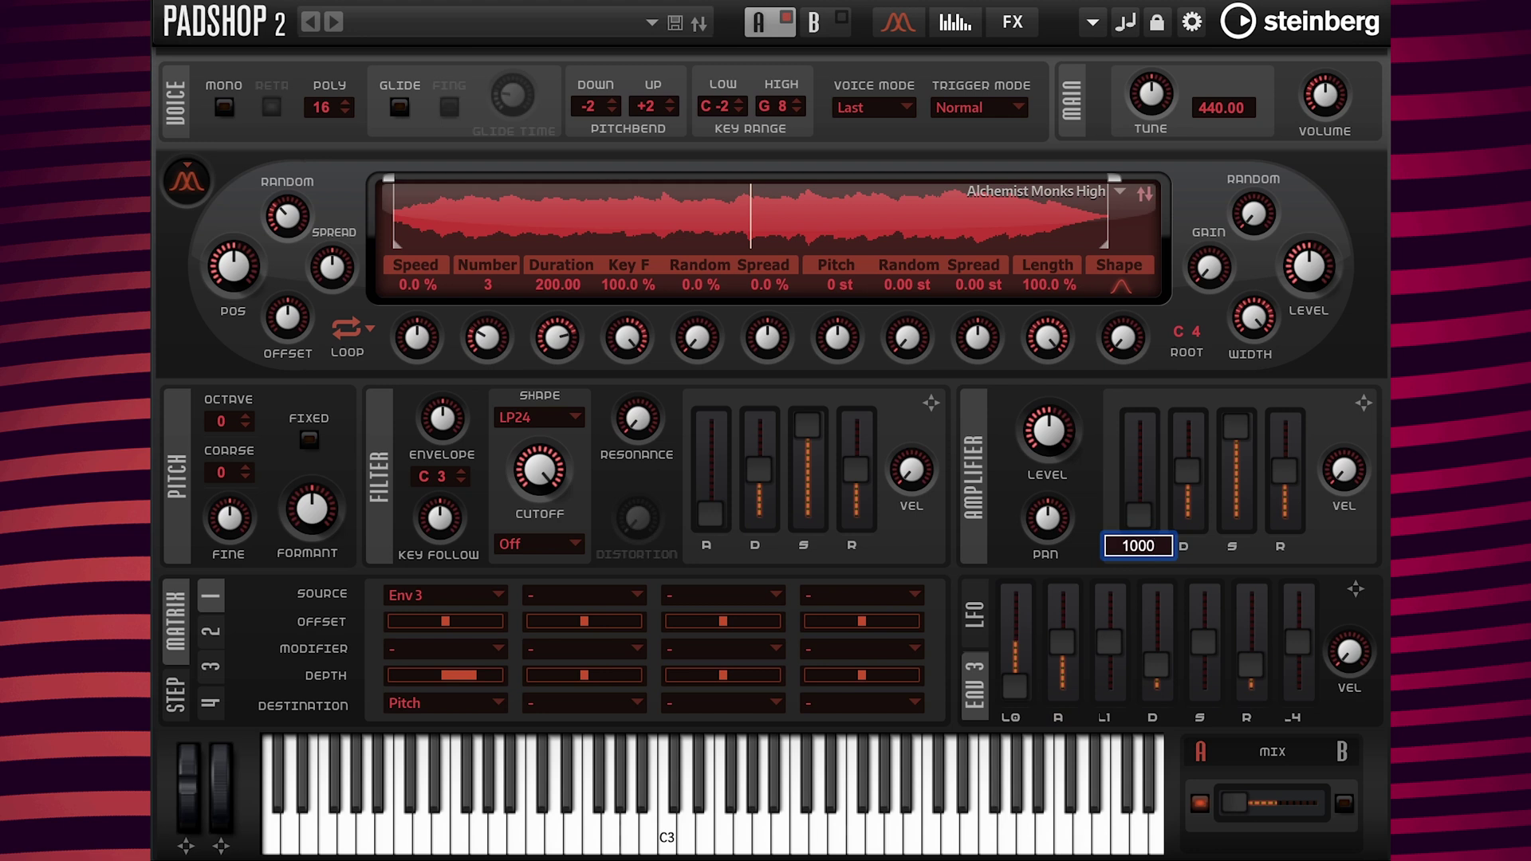
{"action": "key", "text": "Return"}
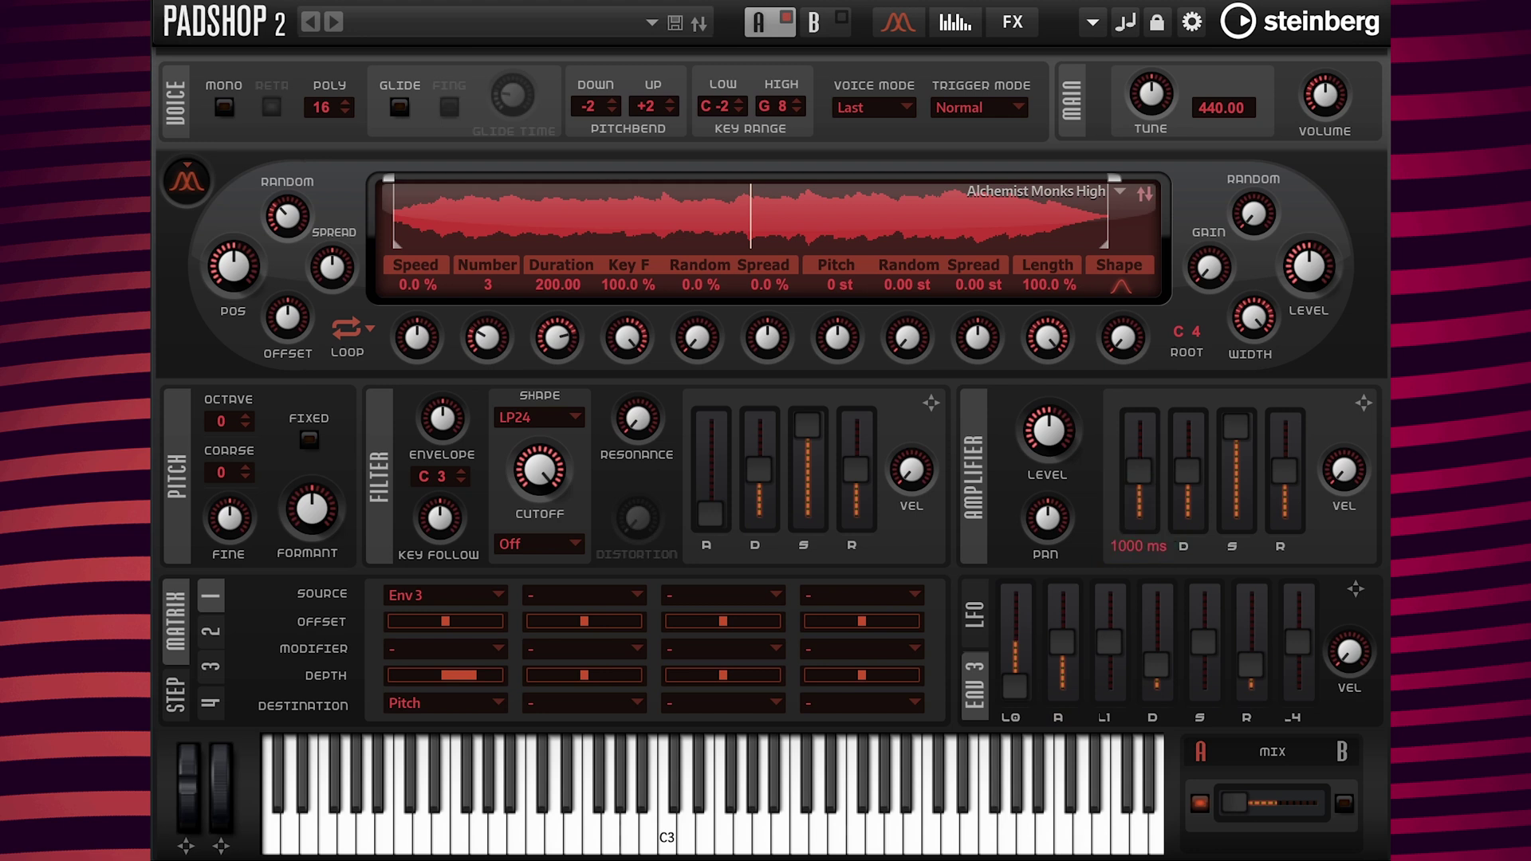
{"action": "mouse_move", "coordinate": [1055, 721]}
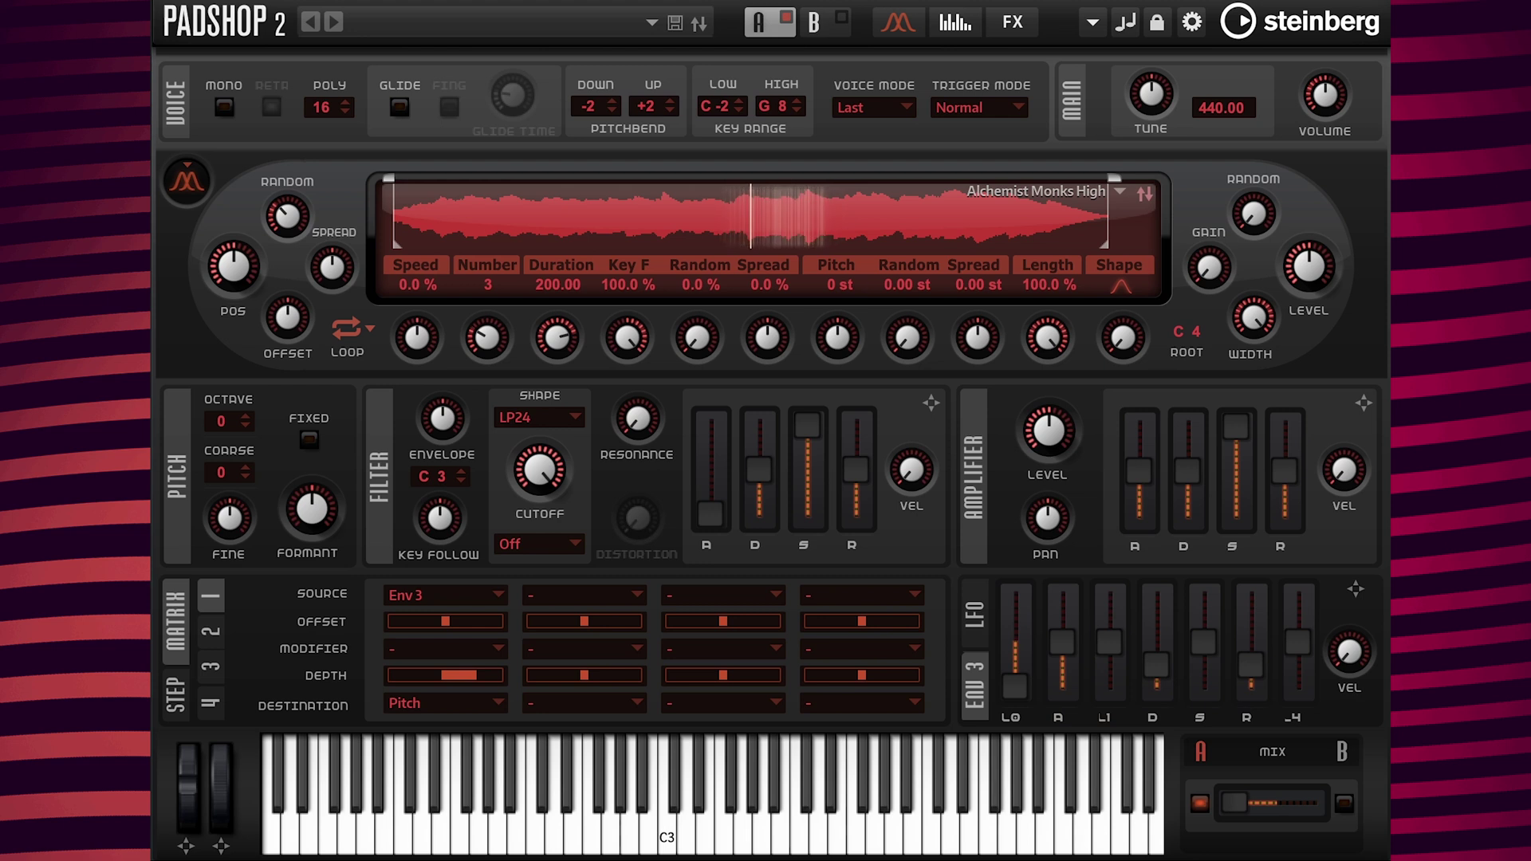
Set Env 3's starting level to 100 % and its attack to 12000 ms
{"action": "double_click", "coordinate": [1012, 722]}
{"action": "type", "text": "100"}
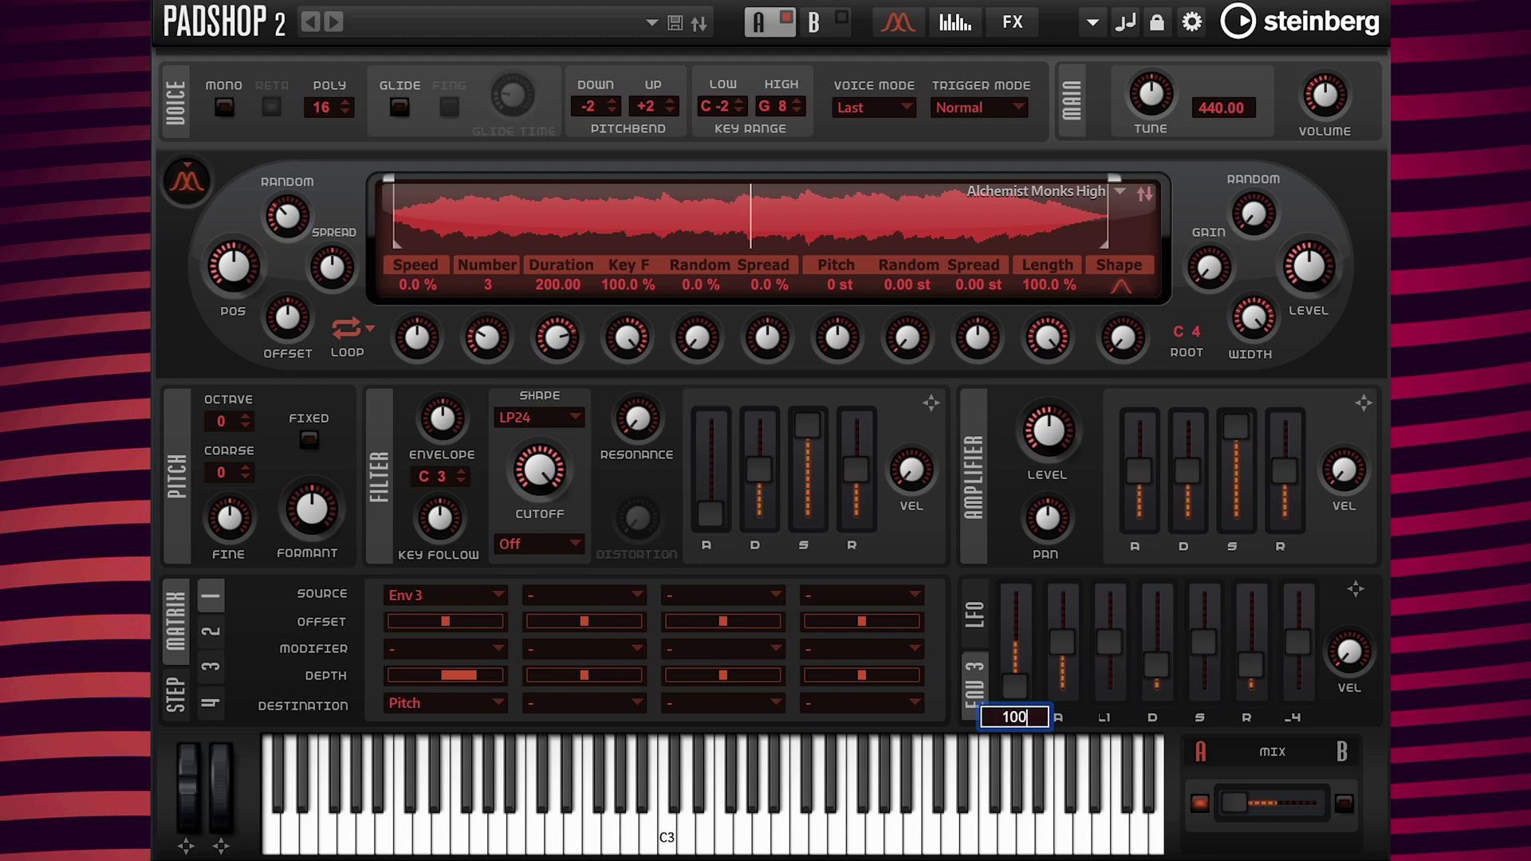
{"action": "key", "text": "Return"}
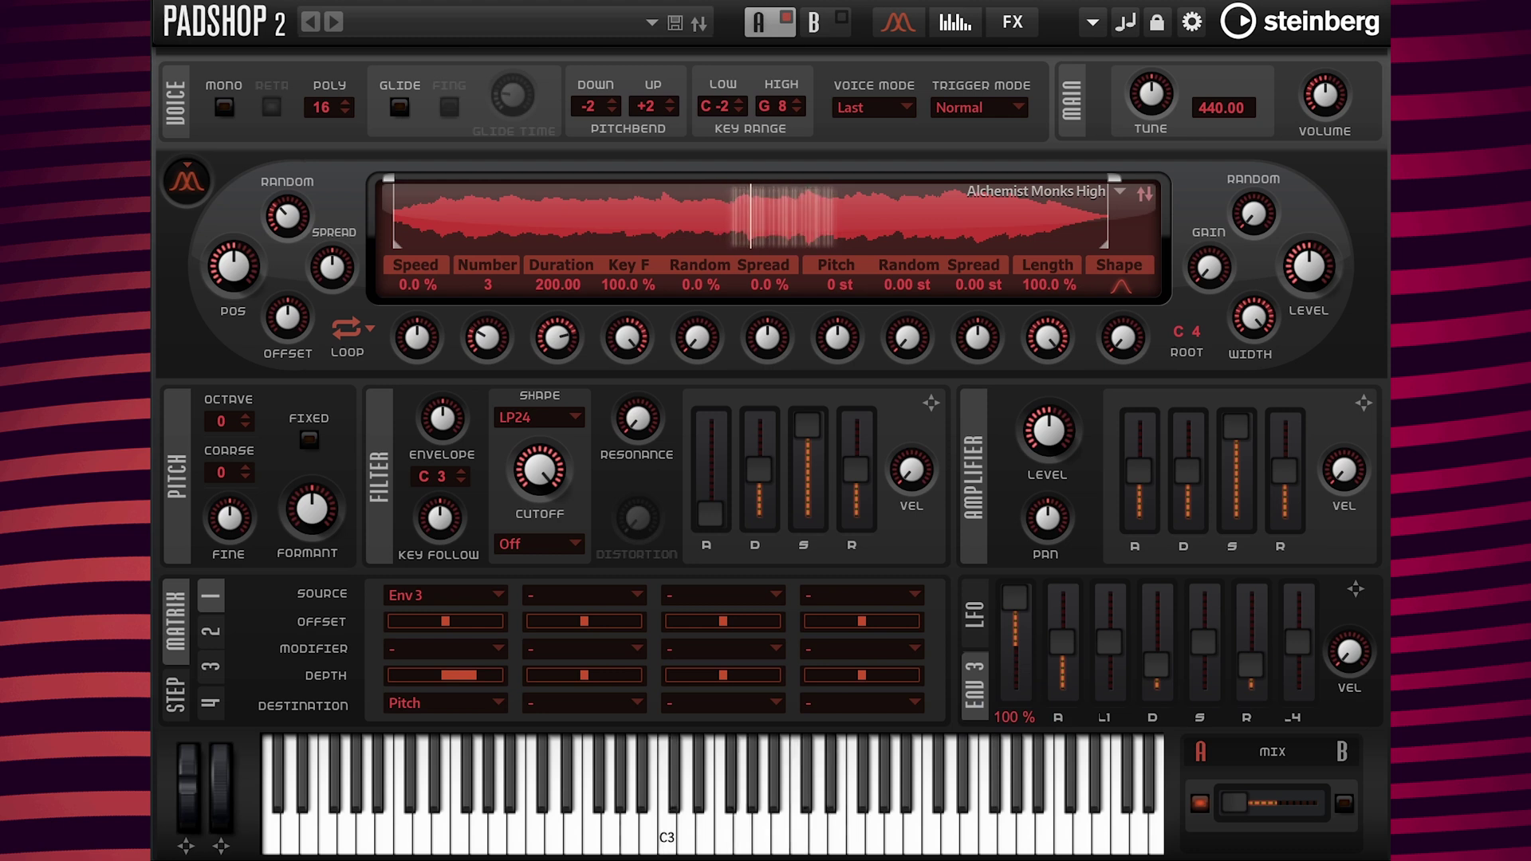
{"action": "double_click", "coordinate": [1059, 717]}
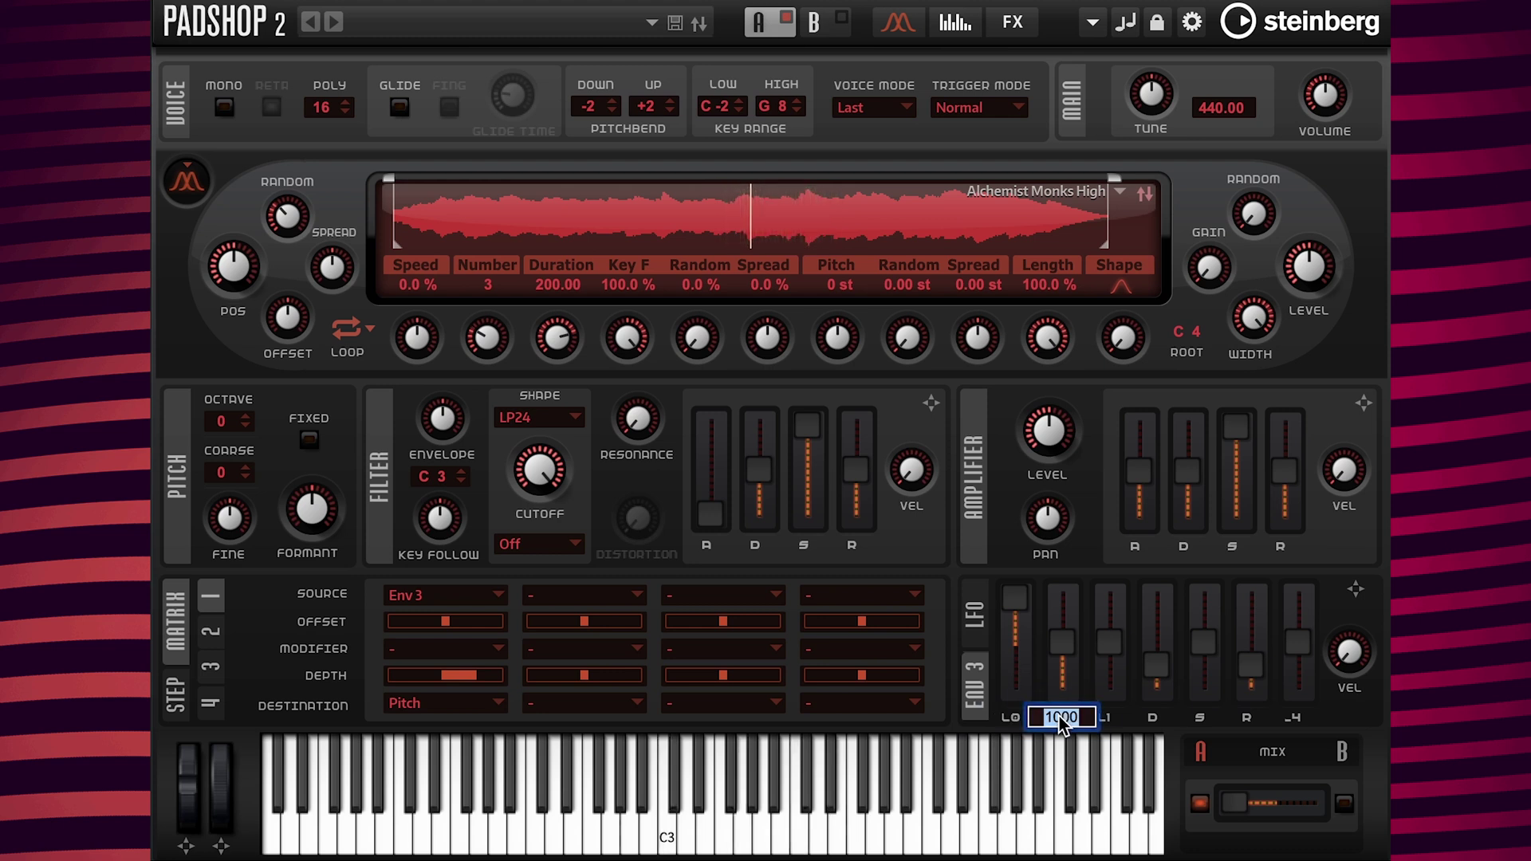
{"action": "type", "text": "12000"}
{"action": "key", "text": "Return"}
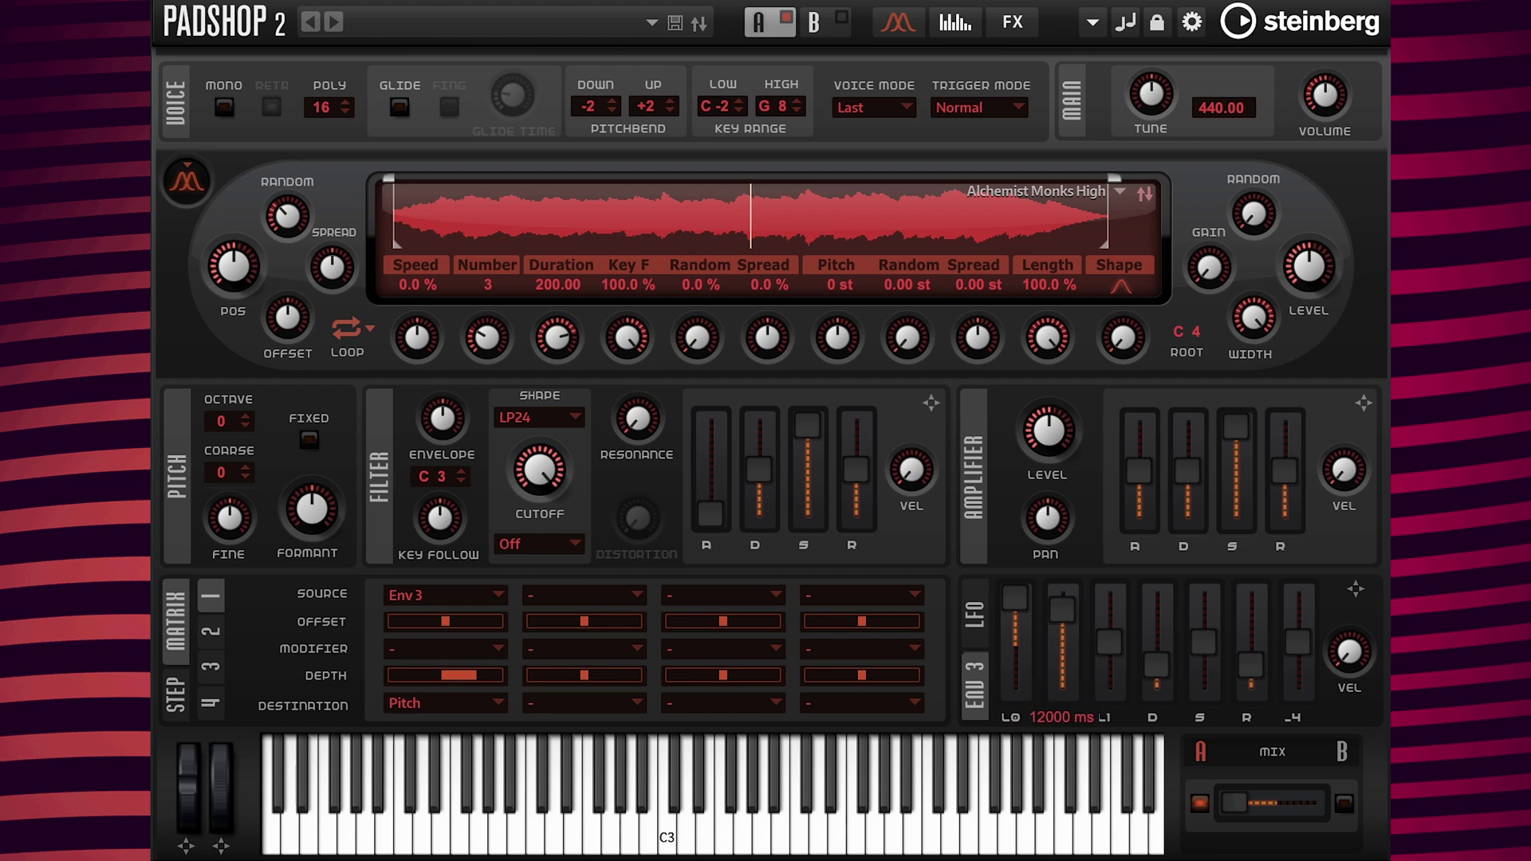
Set the amplifier envelope's attack time to 12000 ms
{"action": "double_click", "coordinate": [1137, 550]}
{"action": "type", "text": "12000"}
{"action": "key", "text": "Return"}
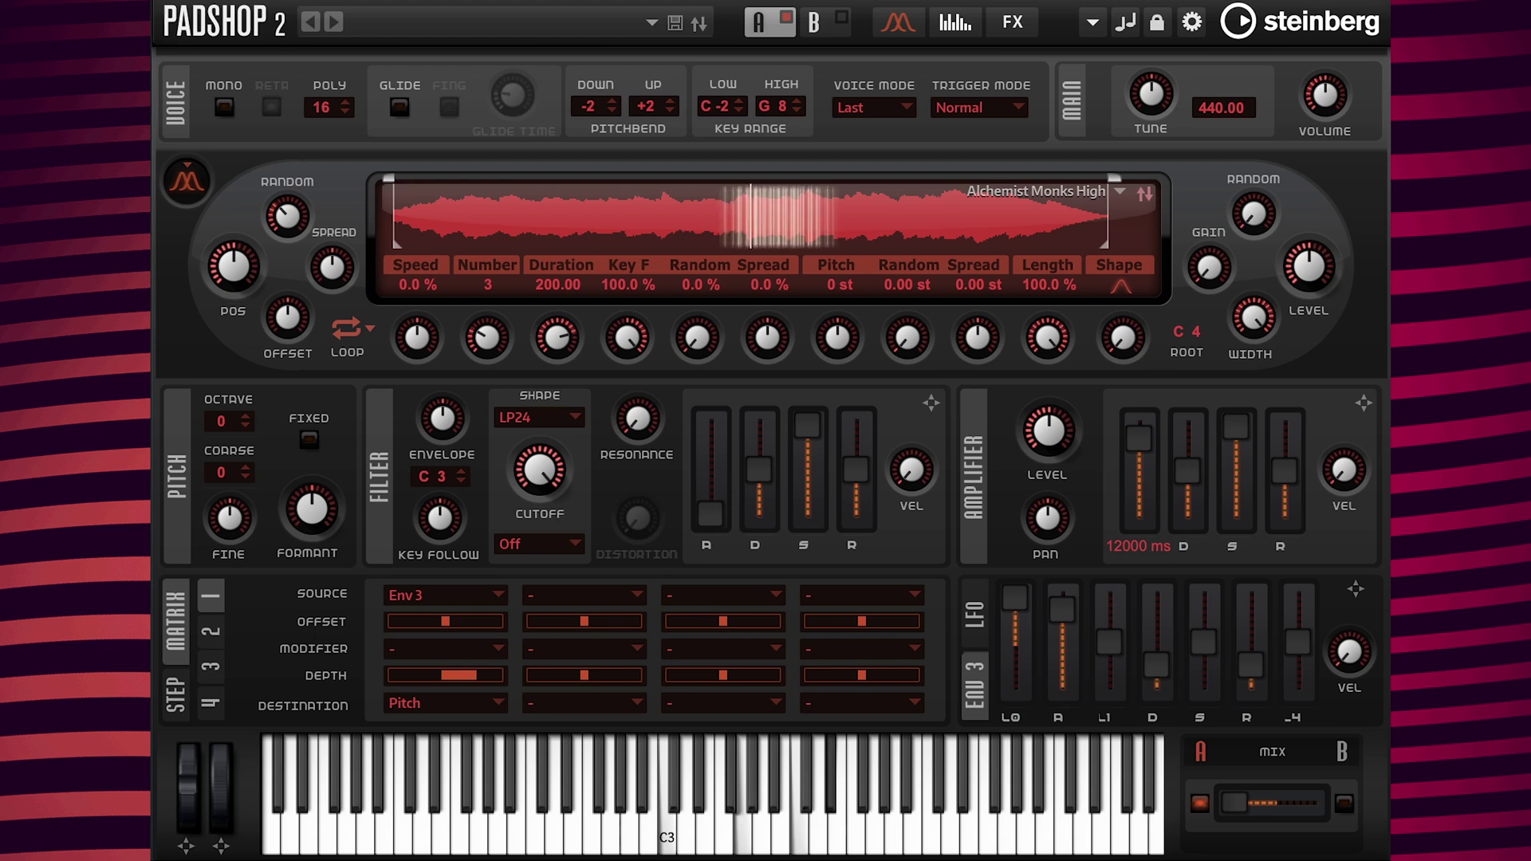
{"action": "left_click", "coordinate": [979, 628]}
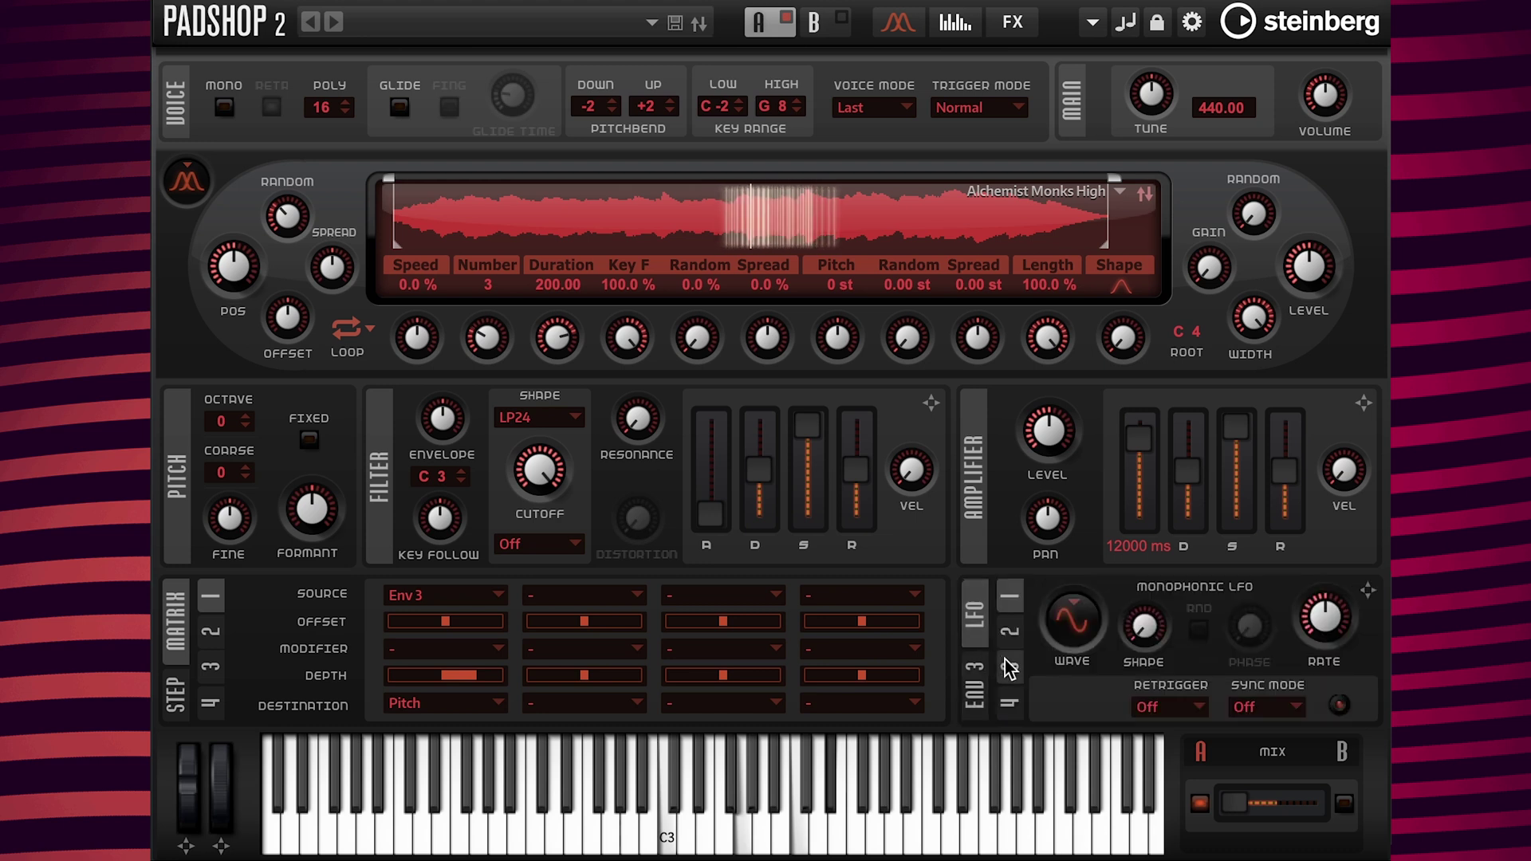
Set LFO 3 to tempo sync with retrigger turned on
{"action": "left_click", "coordinate": [1009, 666]}
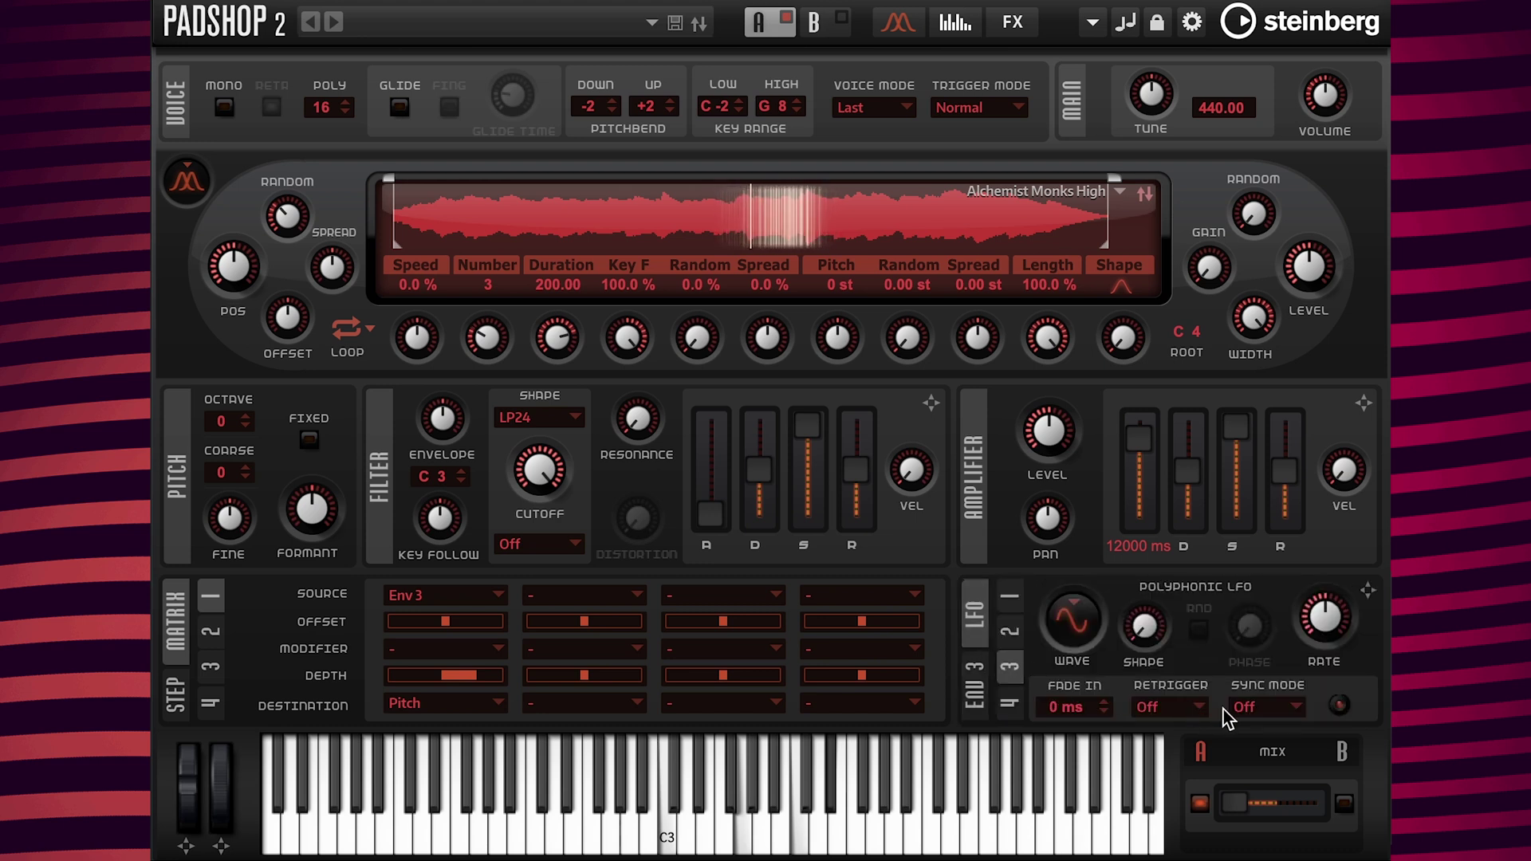
{"action": "left_click", "coordinate": [1285, 707]}
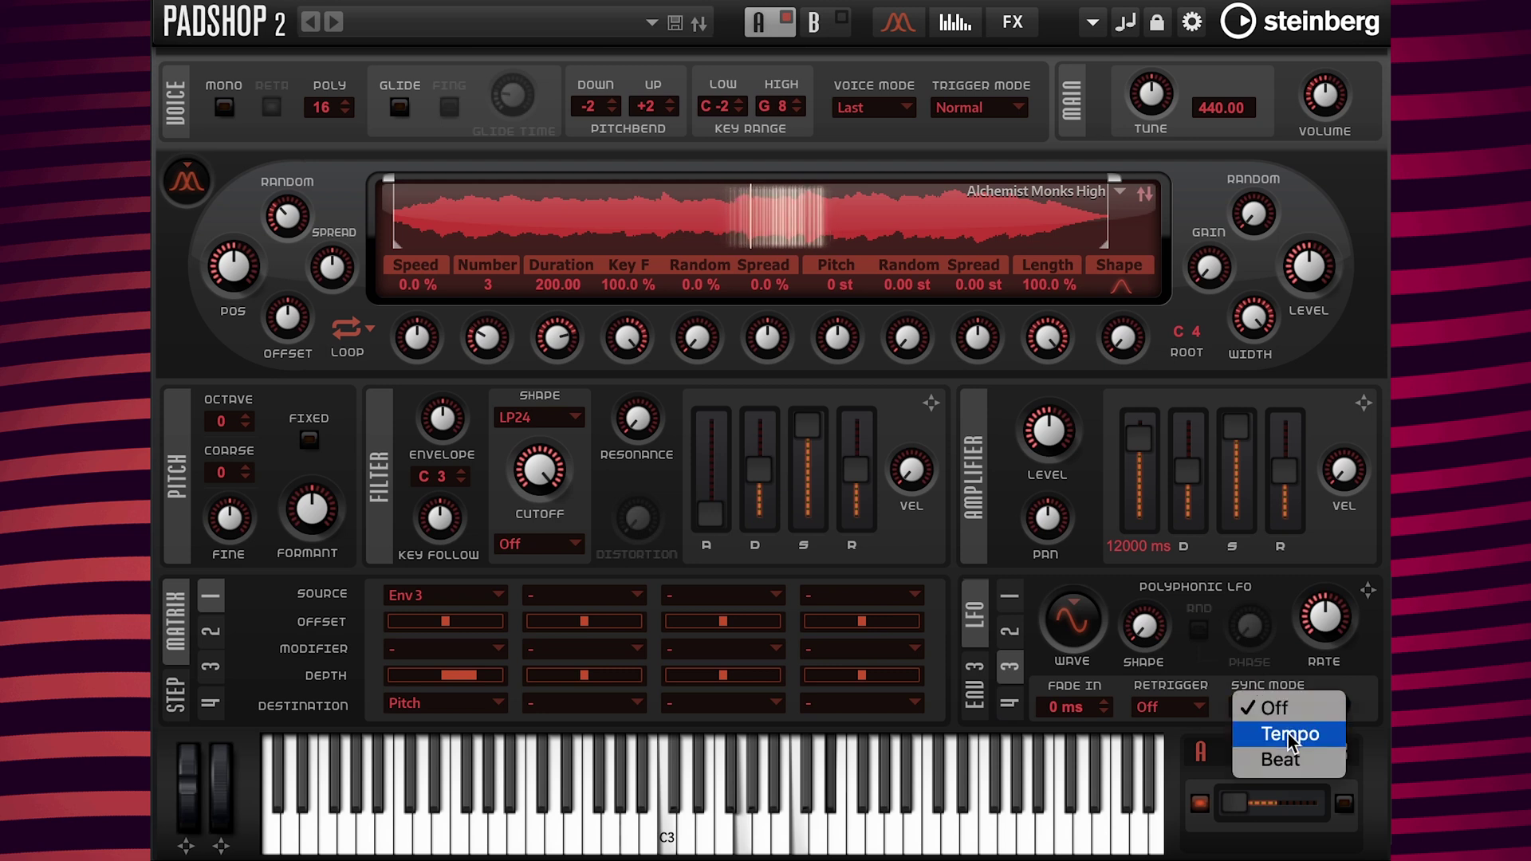
{"action": "left_click", "coordinate": [1288, 734]}
{"action": "left_click", "coordinate": [1188, 707]}
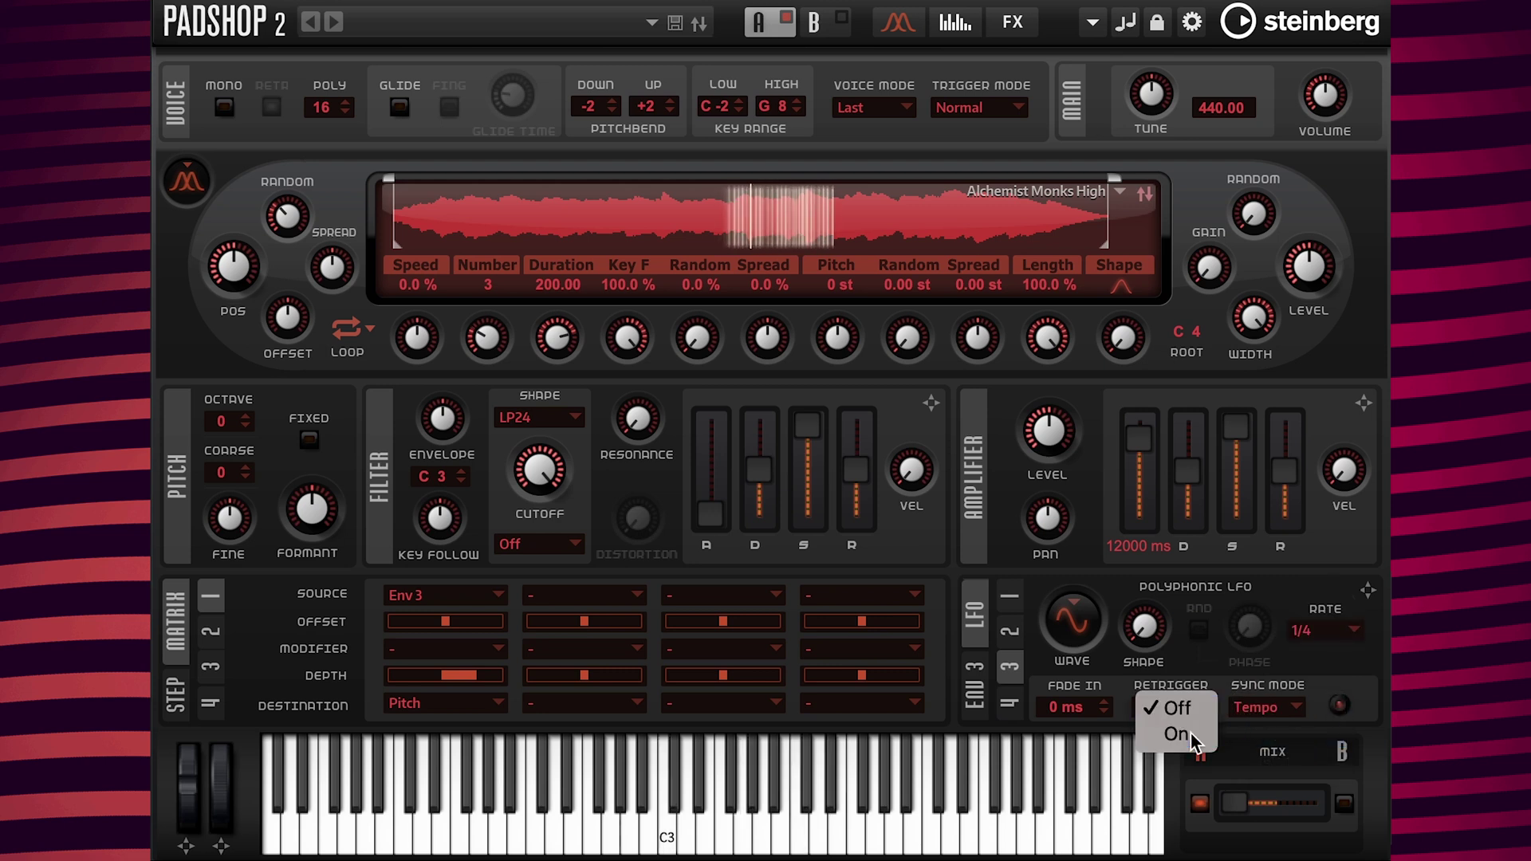
{"action": "left_click", "coordinate": [1191, 725]}
Route LFO 3 to Pan in matrix slot 2 with Aftertouch as the modifier
{"action": "left_click_drag", "start_coordinate": [1368, 591], "coordinate": [1048, 520]}
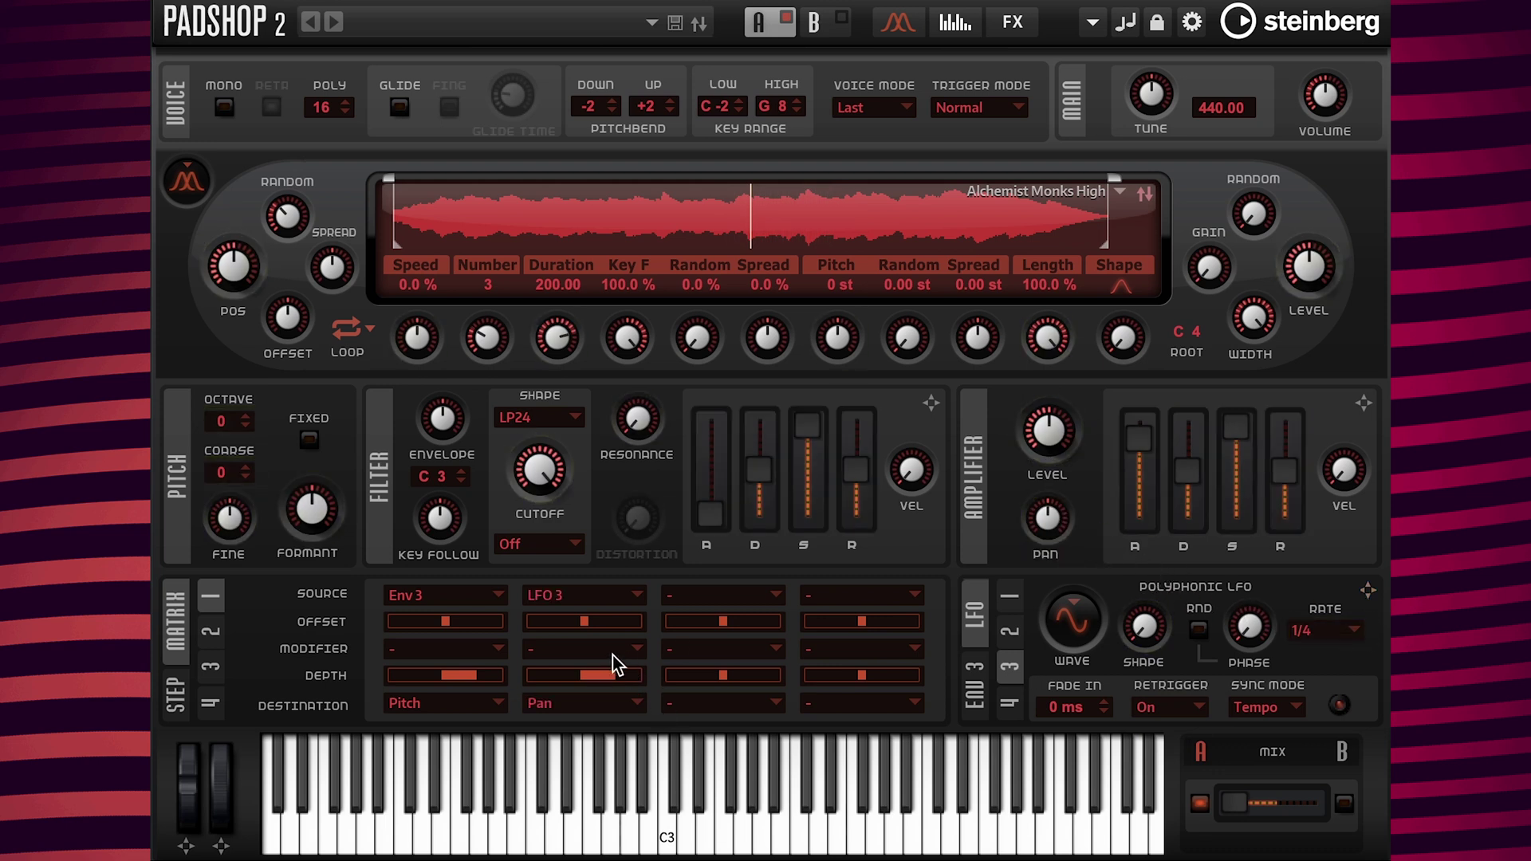
{"action": "left_click", "coordinate": [611, 653]}
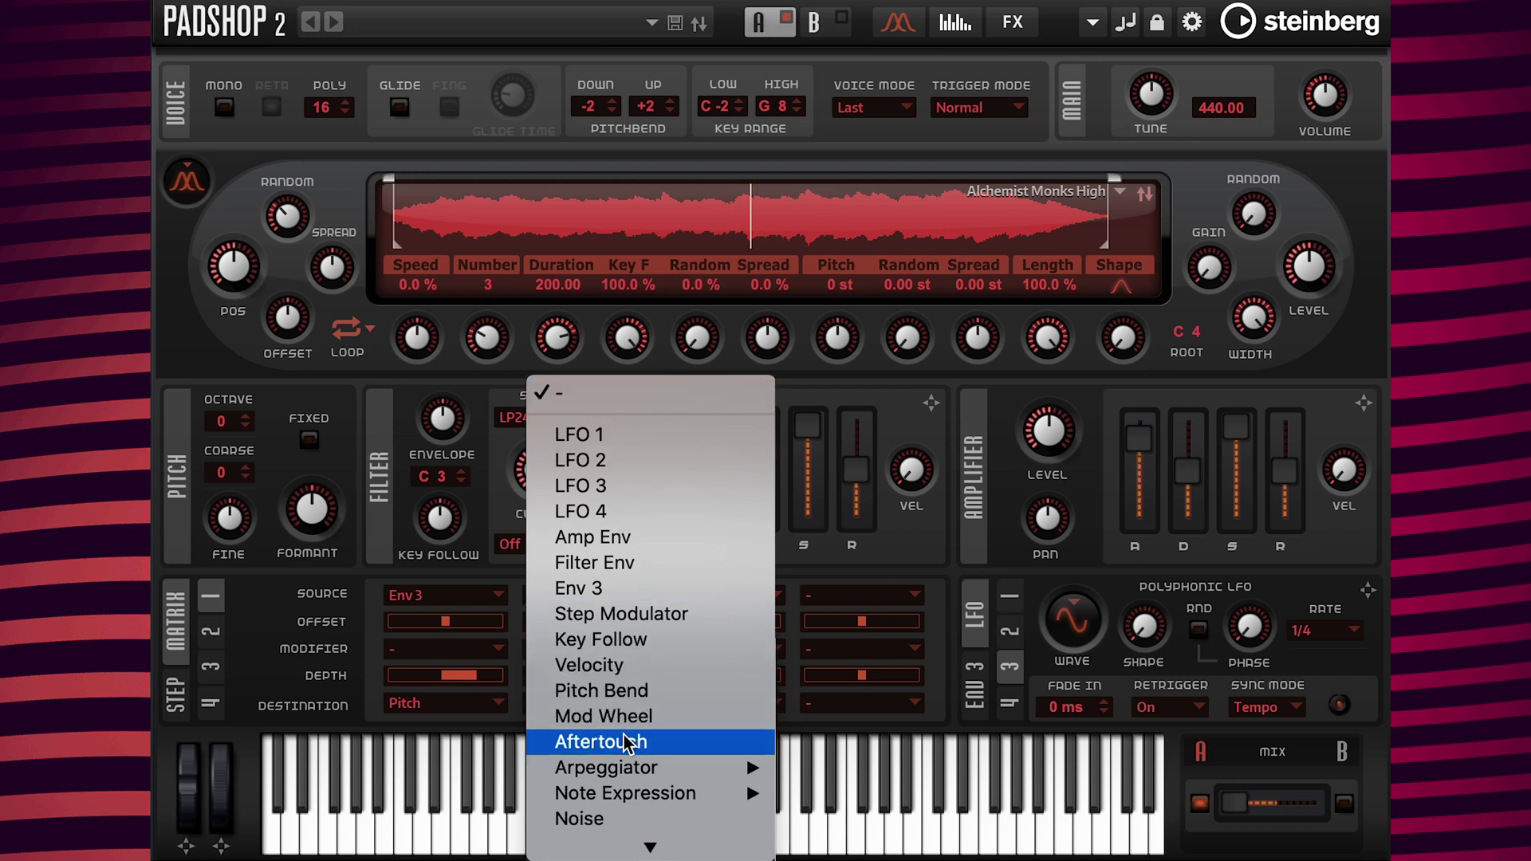
{"action": "left_click", "coordinate": [606, 742]}
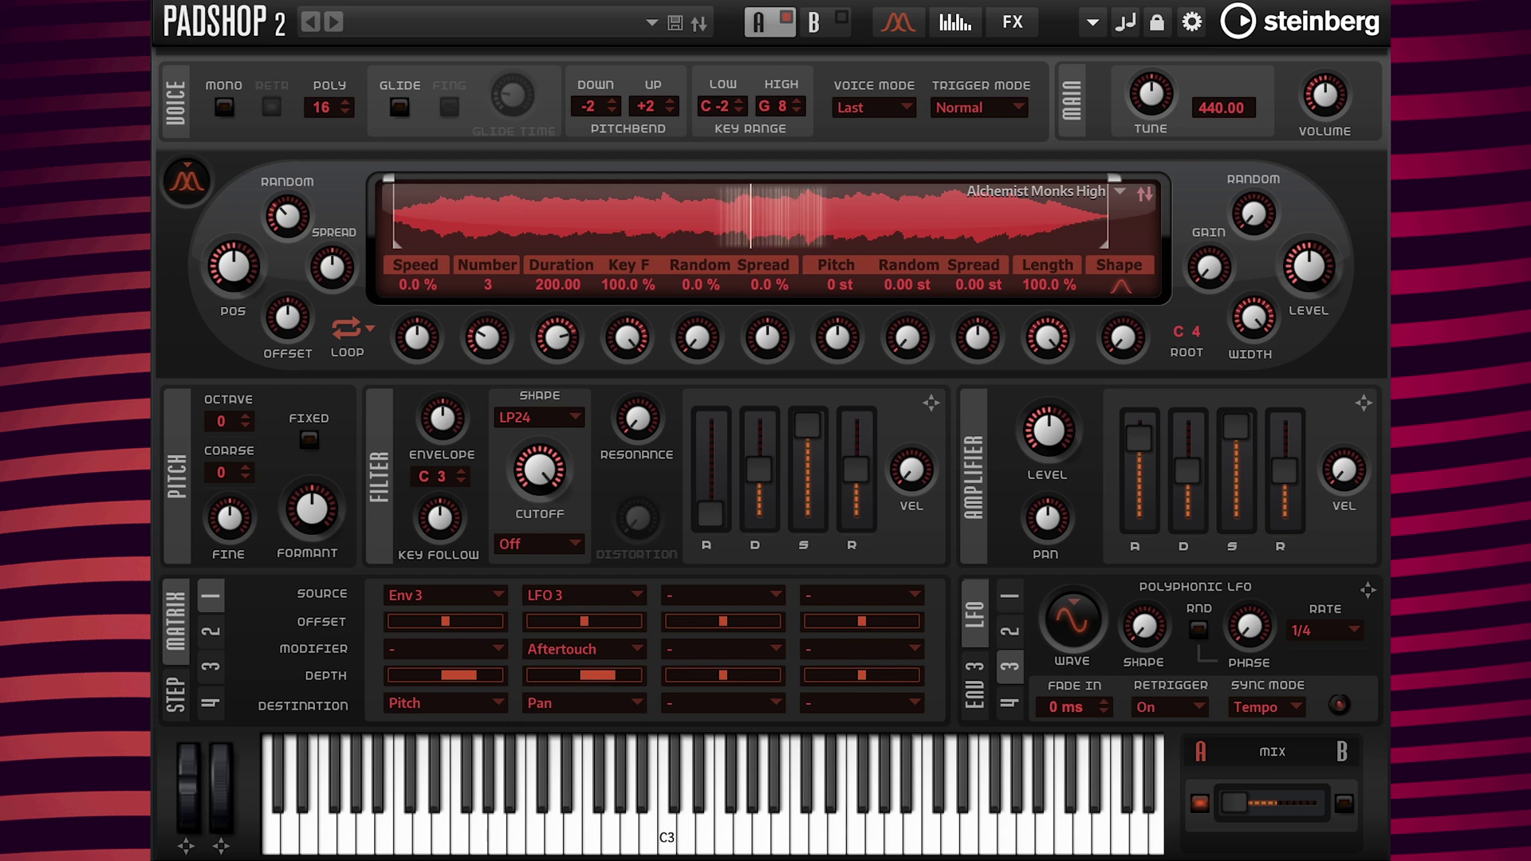
{"action": "left_click", "coordinate": [976, 694]}
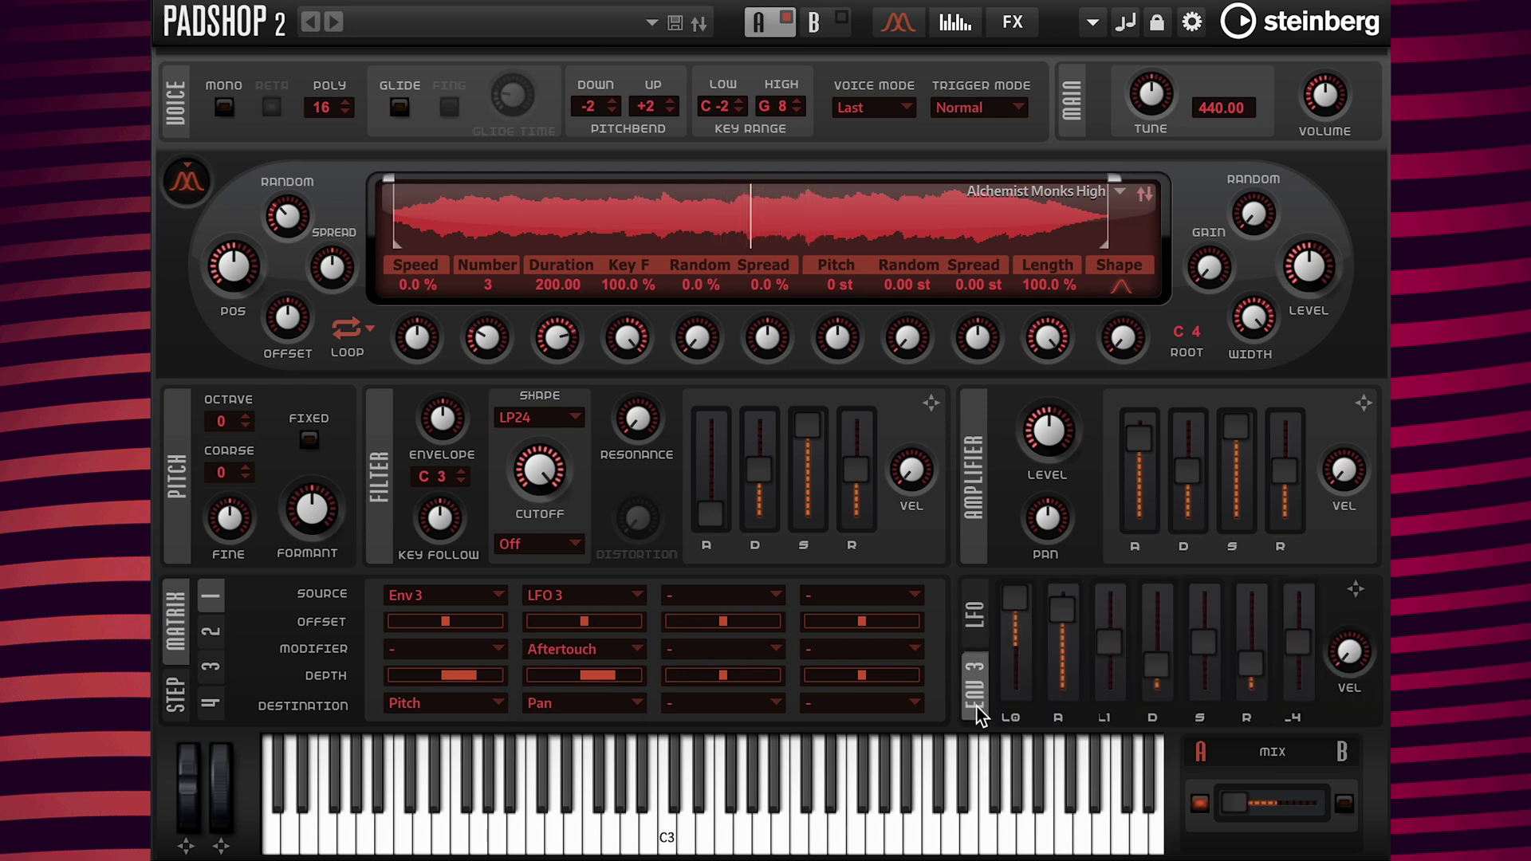
Enter 30000 ms as Env 3's release time in place of 157 ms
{"action": "double_click", "coordinate": [1251, 718]}
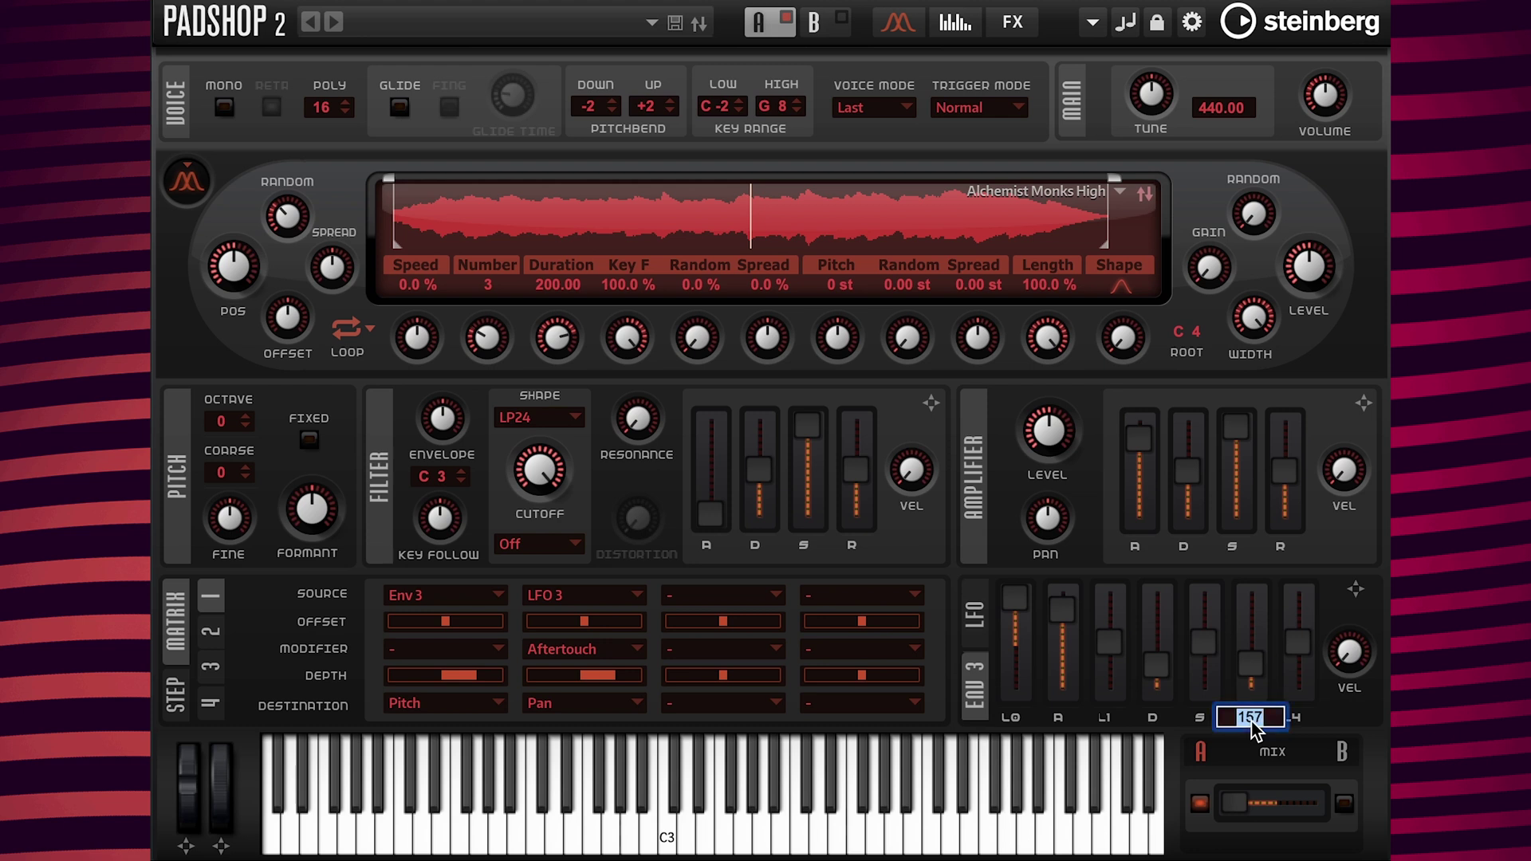
{"action": "type", "text": "30000"}
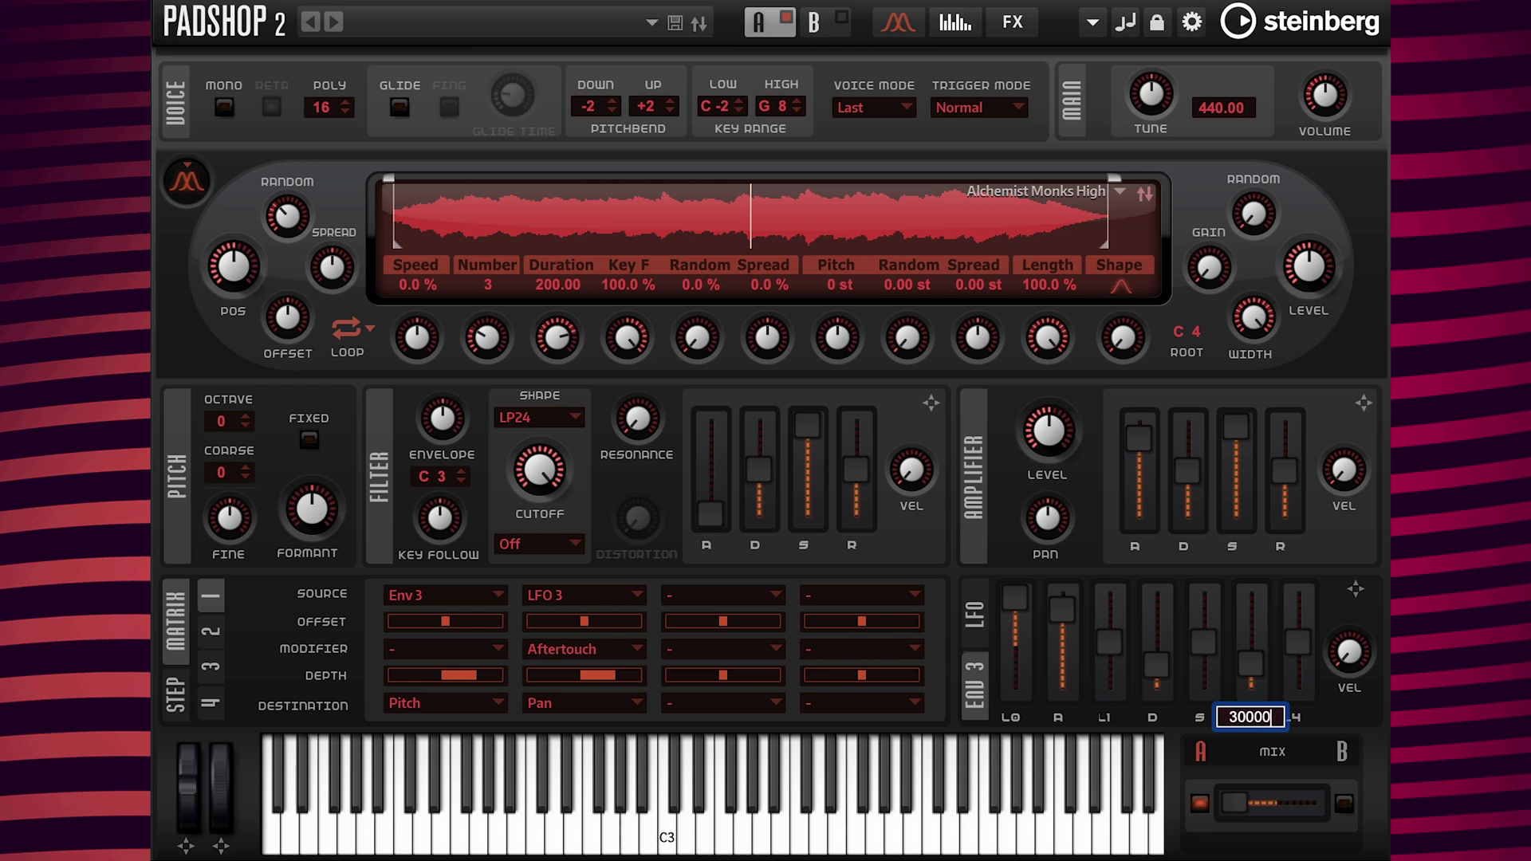